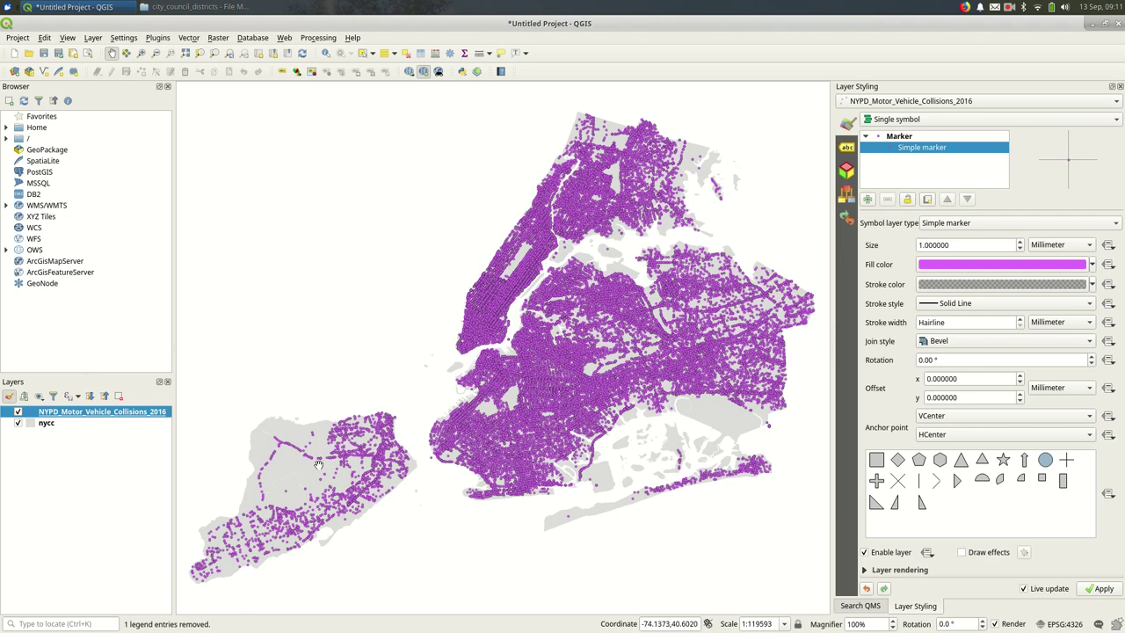
Open the collisions layer's attribute table and reposition its window
click(79, 425)
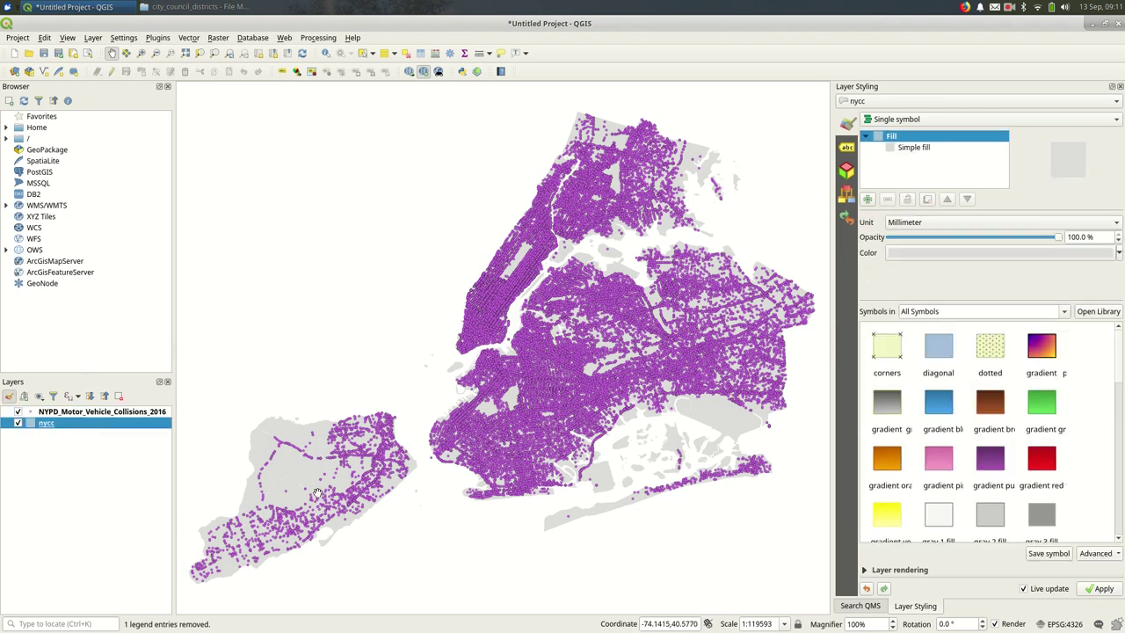
click(97, 413)
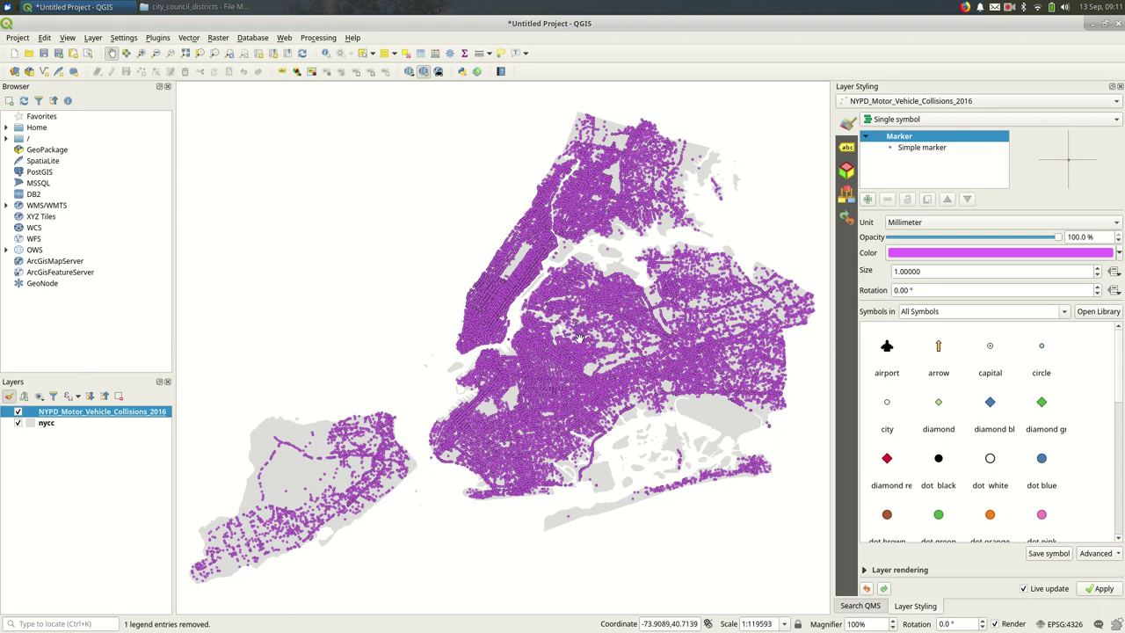
right_click(113, 418)
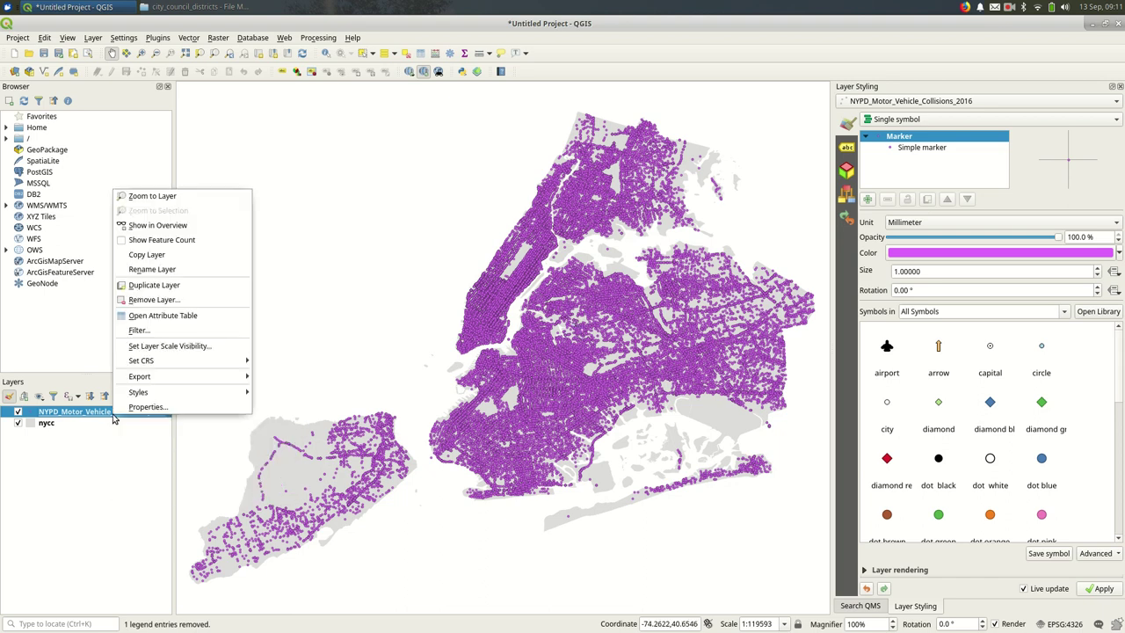
click(149, 318)
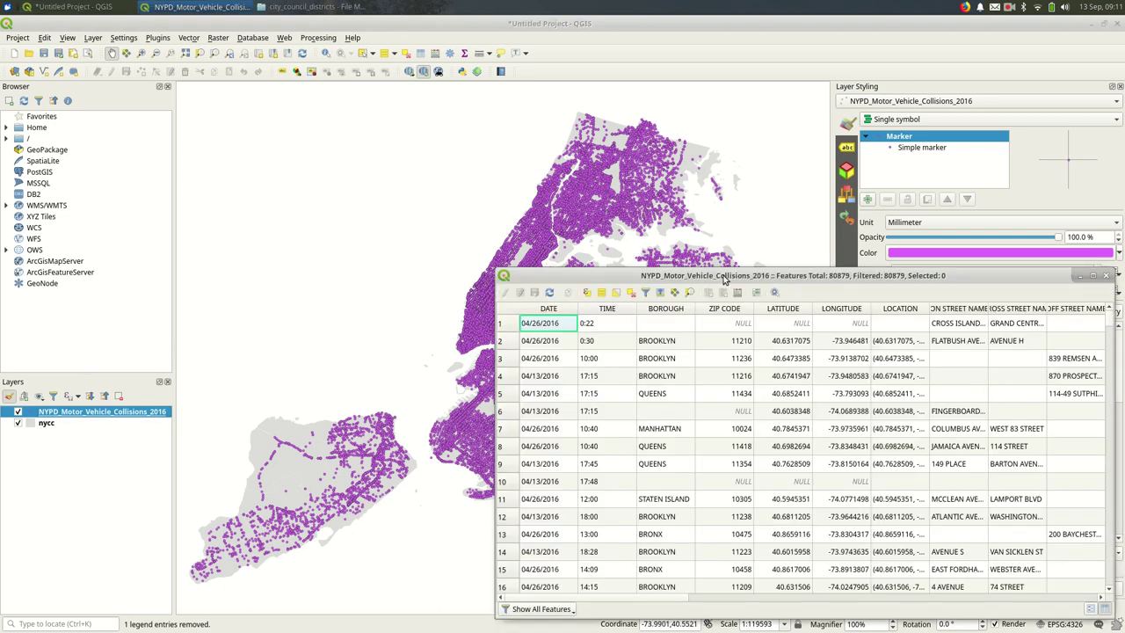
drag(716, 276, 700, 143)
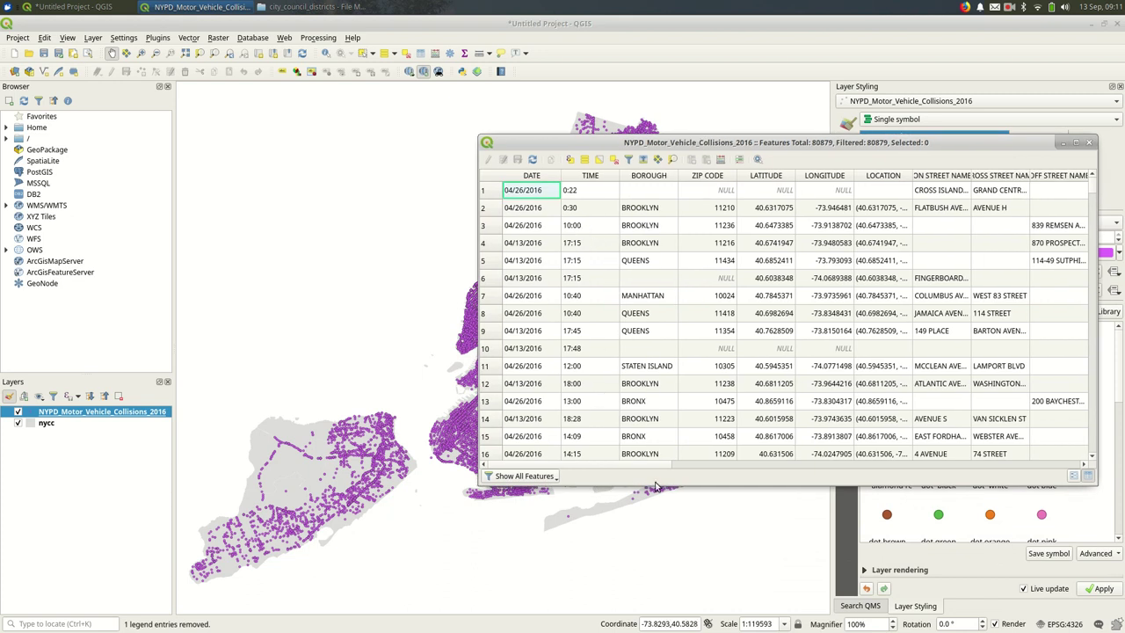
drag(636, 465, 540, 451)
drag(604, 142, 595, 289)
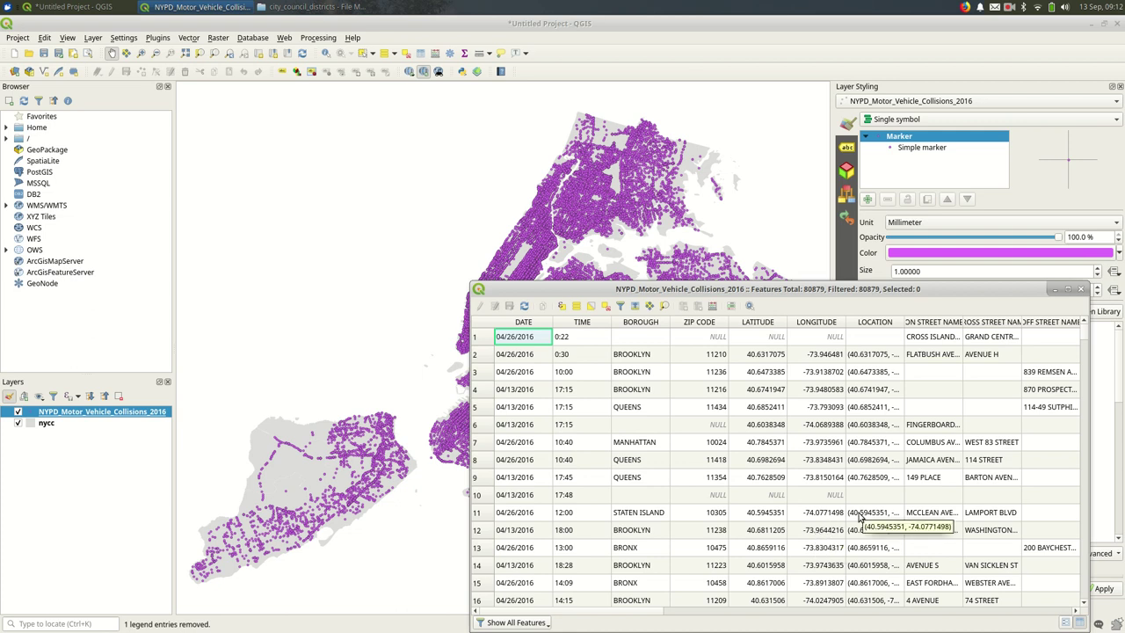
Close and reopen the collisions attribute table listing 80,879 features
click(1081, 289)
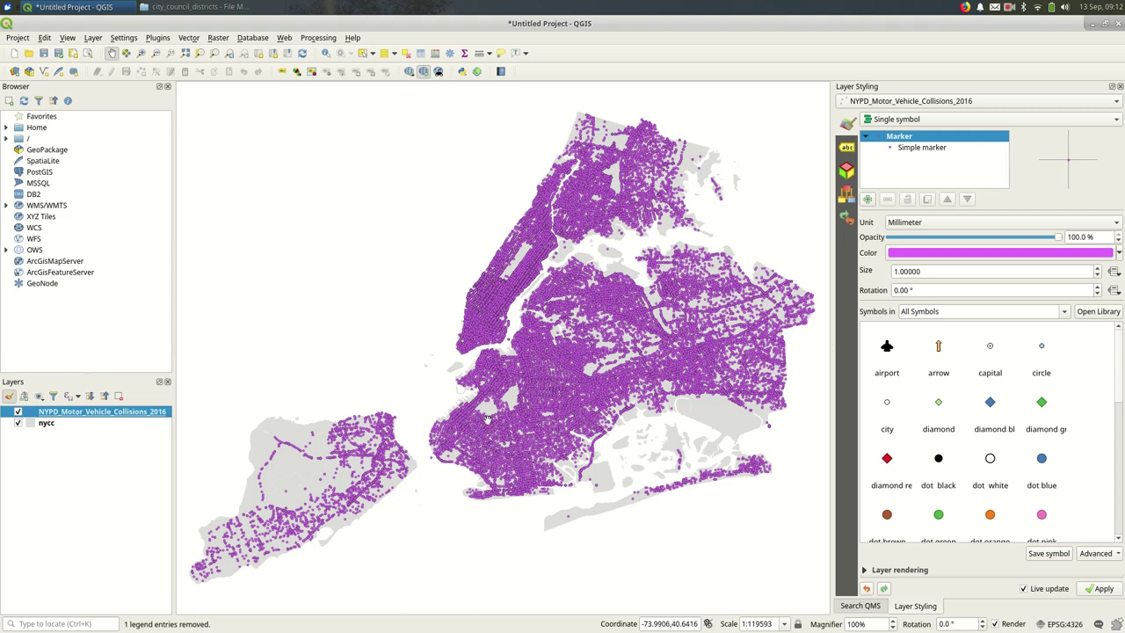
right_click(90, 413)
click(146, 316)
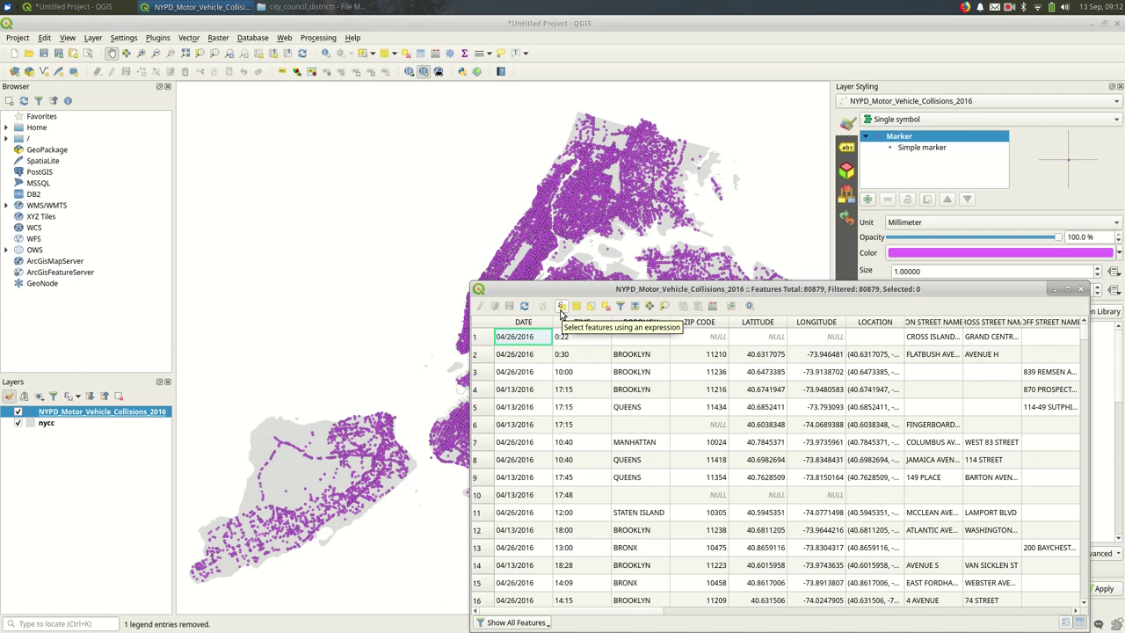
click(561, 308)
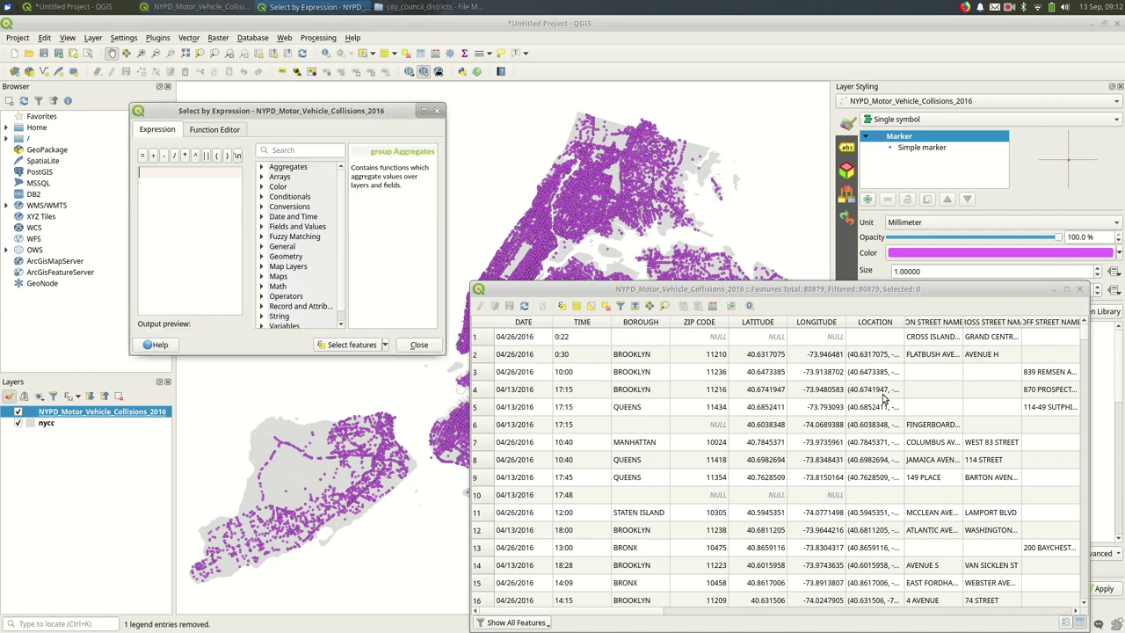
drag(718, 277, 753, 123)
drag(267, 112, 181, 170)
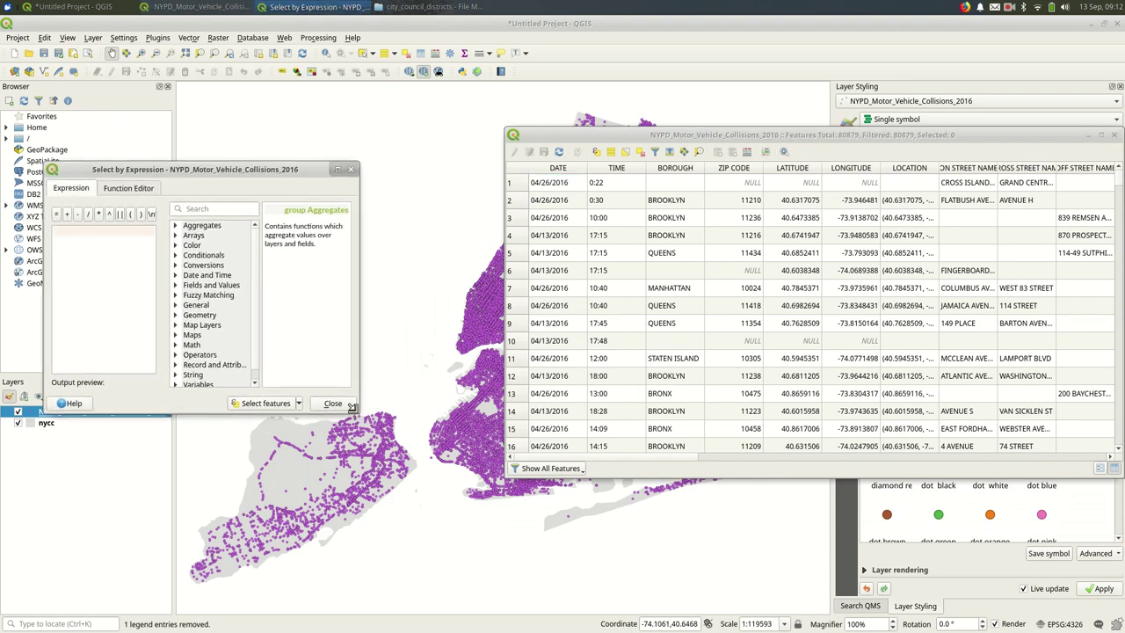
drag(357, 415, 481, 507)
drag(333, 173, 305, 137)
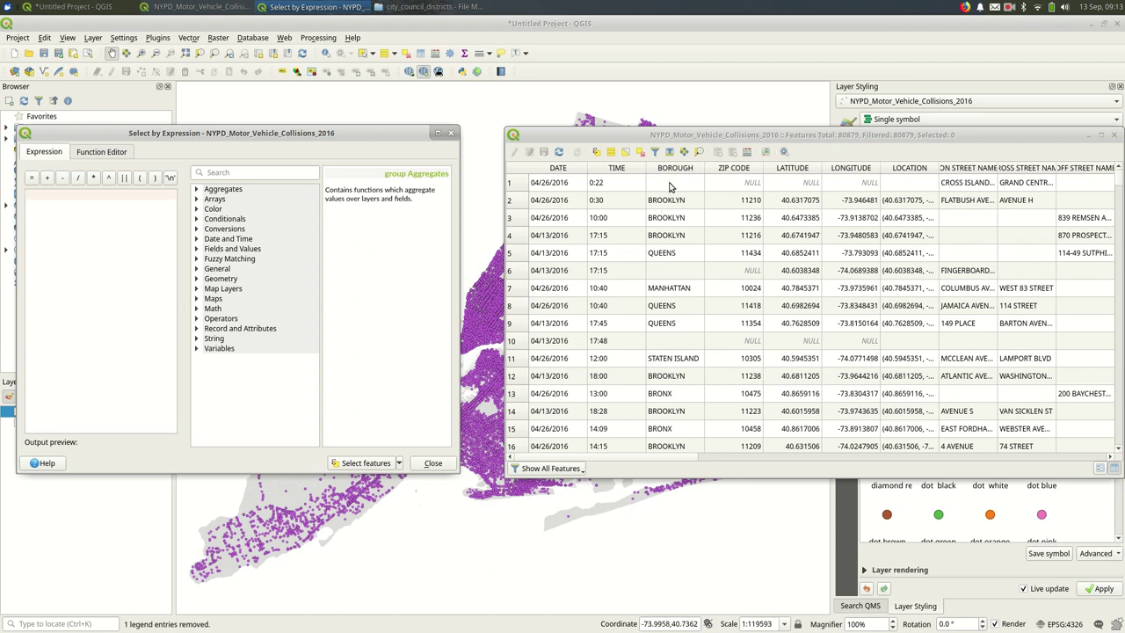
click(1120, 182)
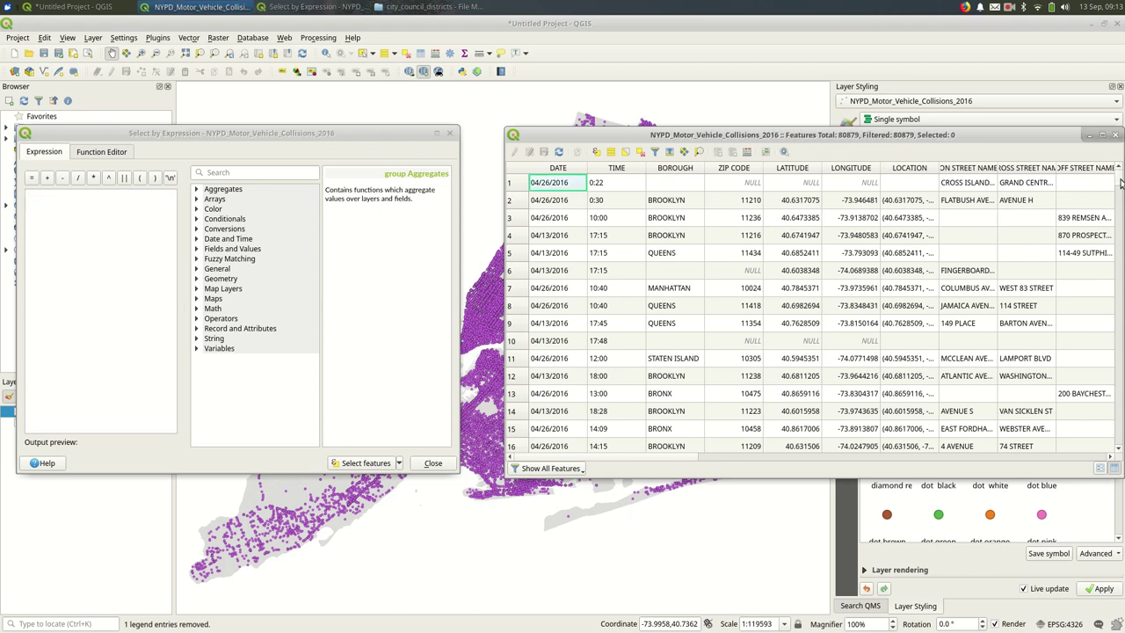
drag(1120, 182, 1119, 194)
click(689, 201)
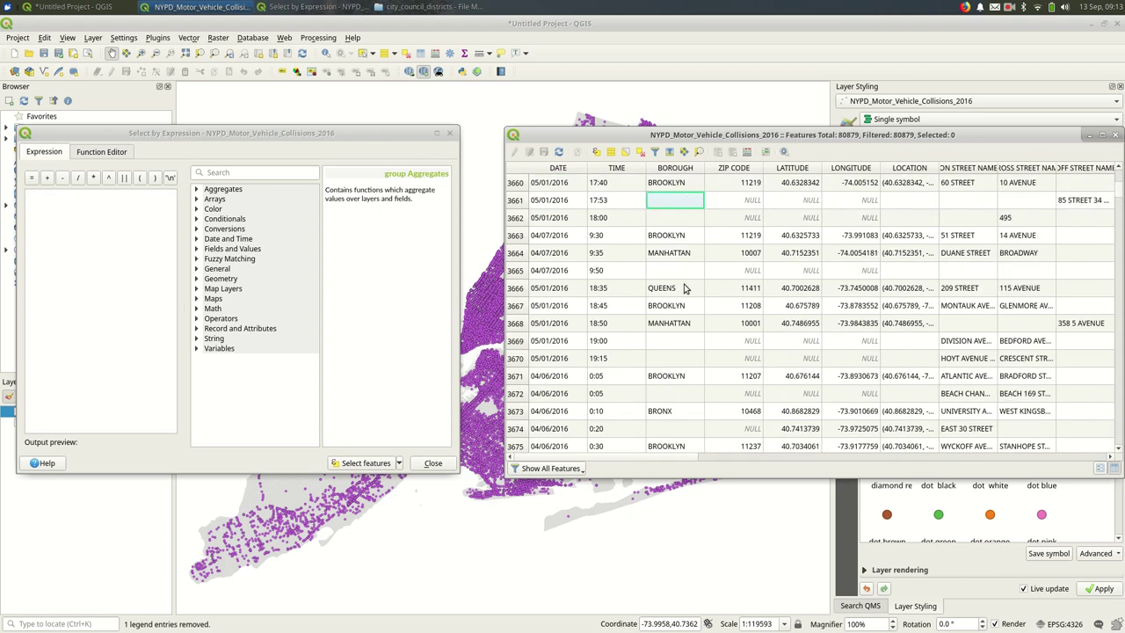
click(686, 224)
click(685, 272)
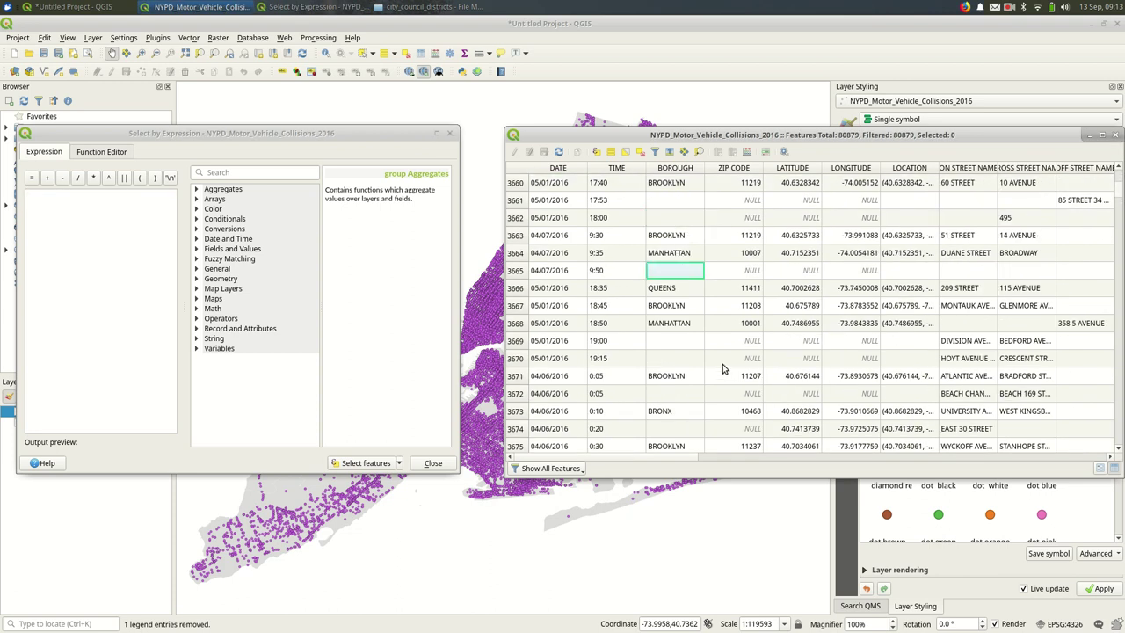
click(701, 358)
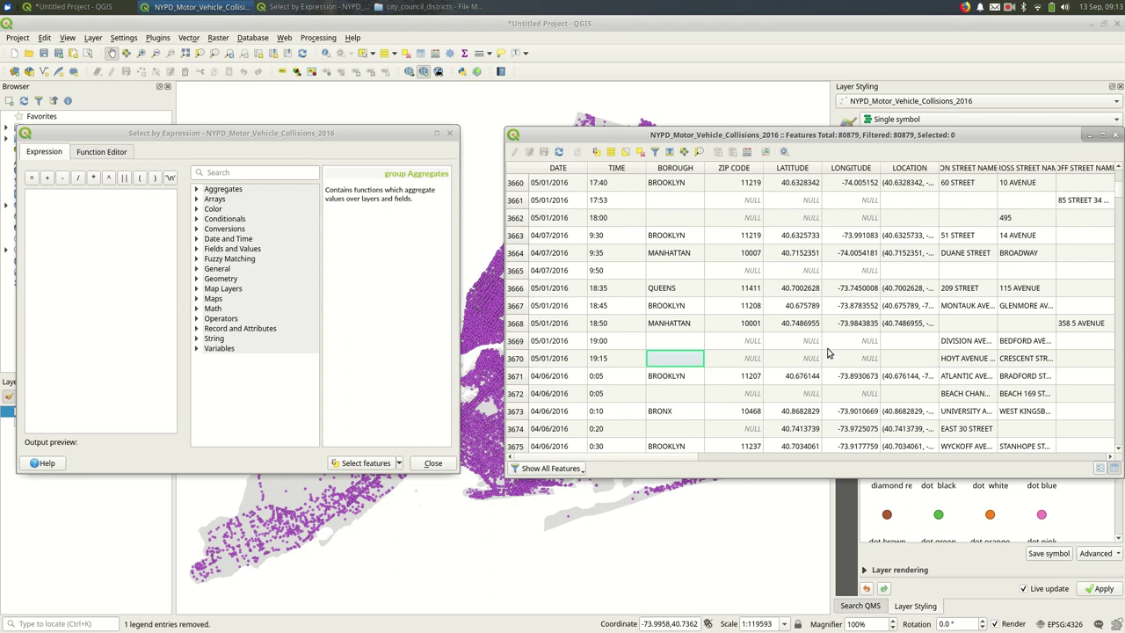
scroll(826, 354, down, 3)
click(677, 274)
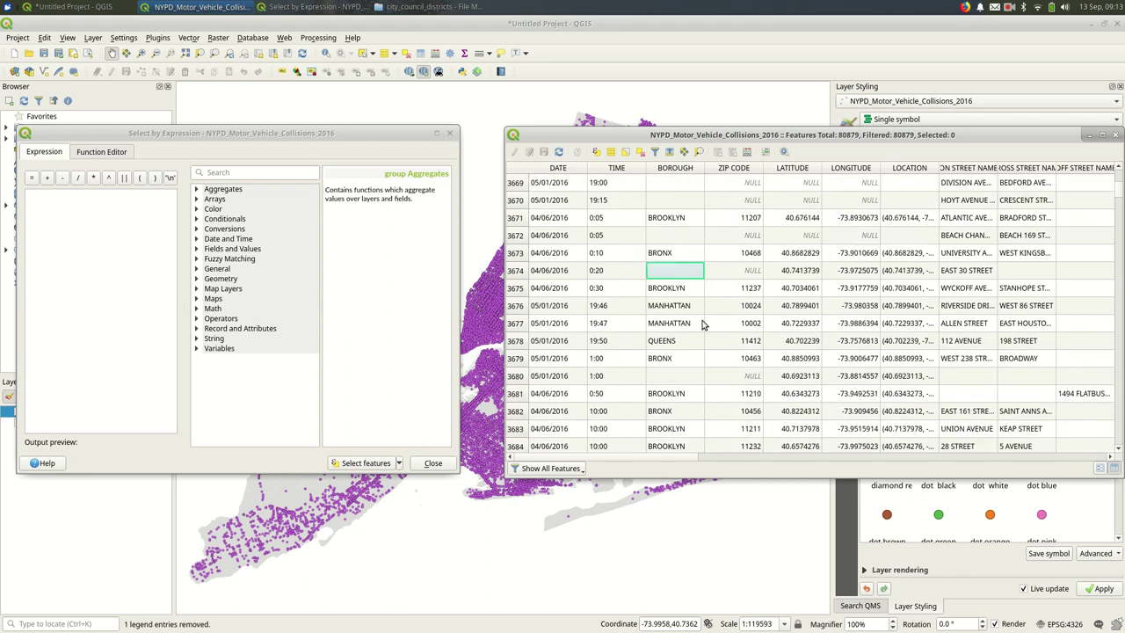
click(693, 380)
scroll(694, 383, down, 4)
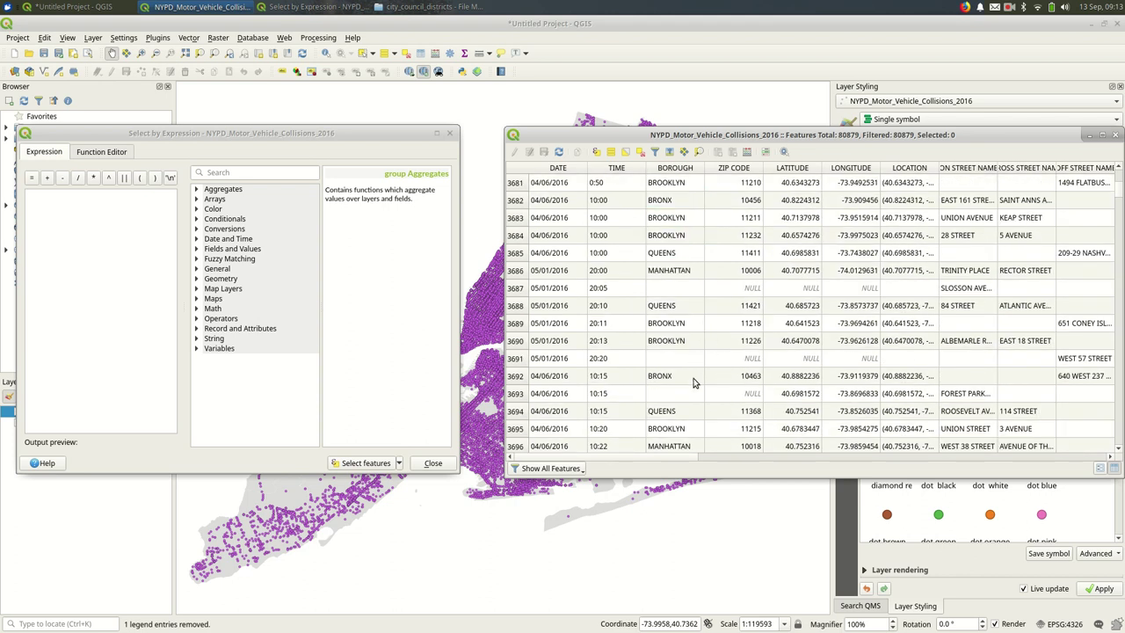
scroll(695, 377, up, 4)
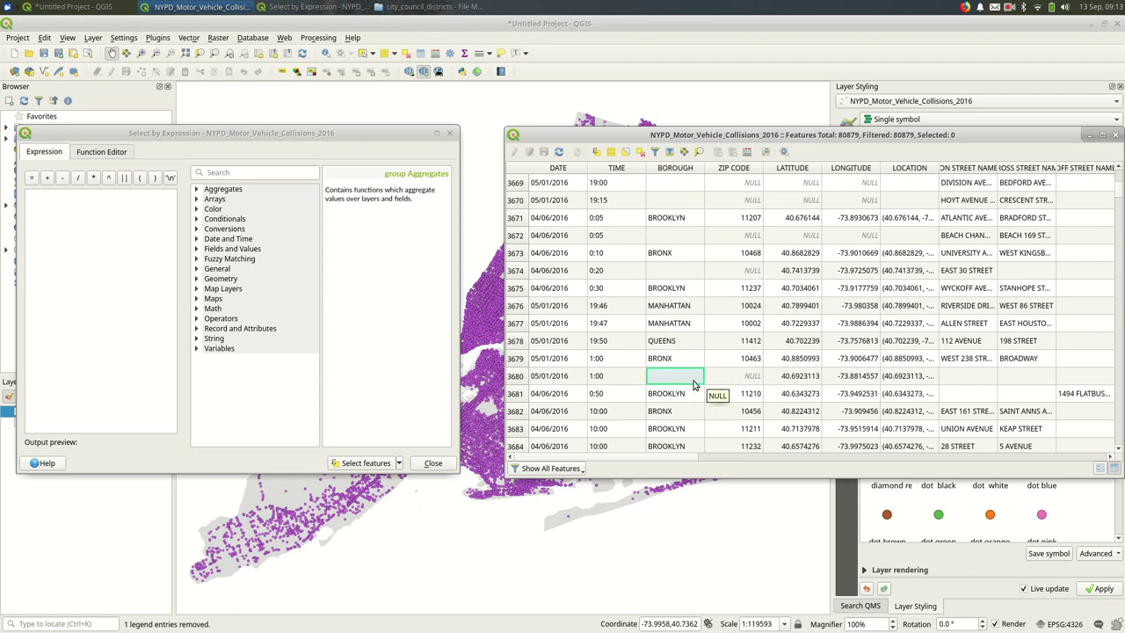
click(97, 290)
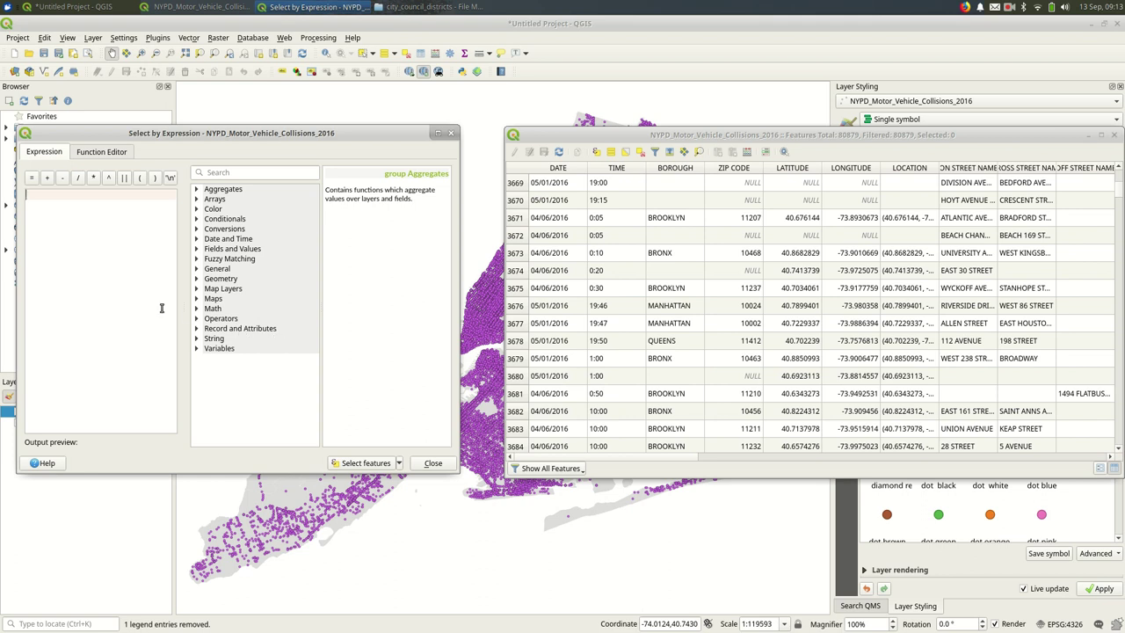
text(-)
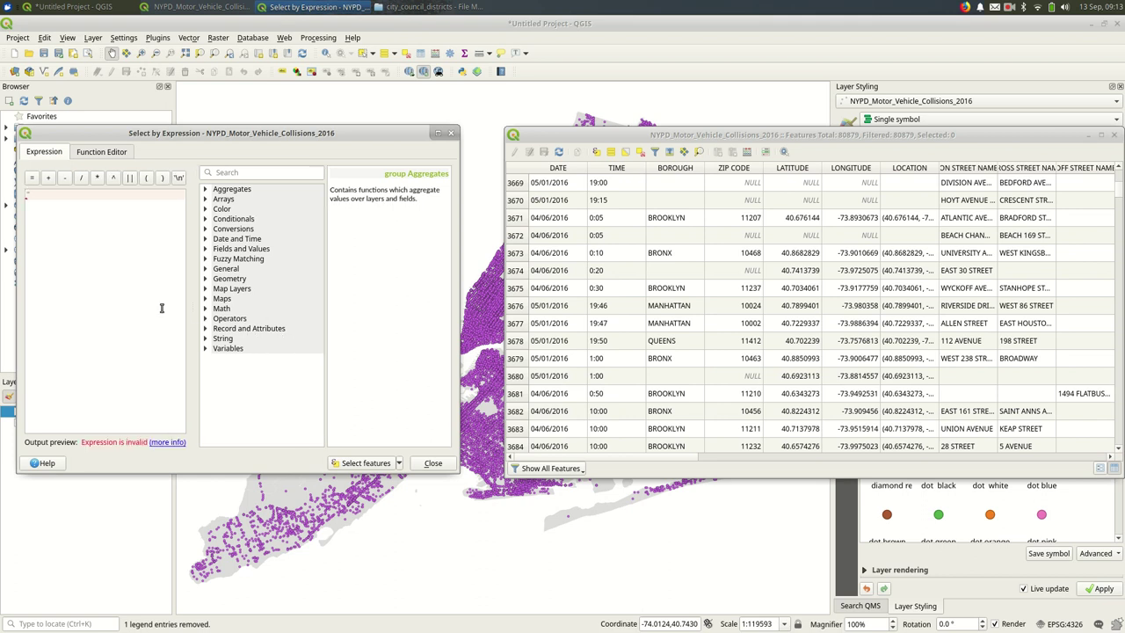
key(BackSpace)
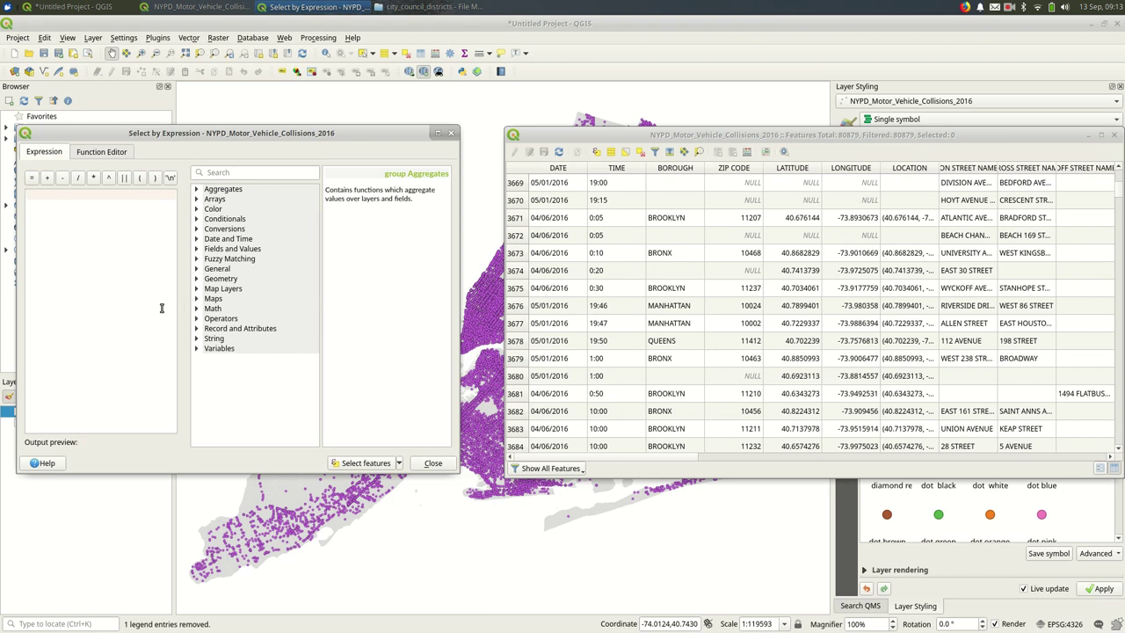
Browse the layer's field list in the Fields and Values group
click(196, 248)
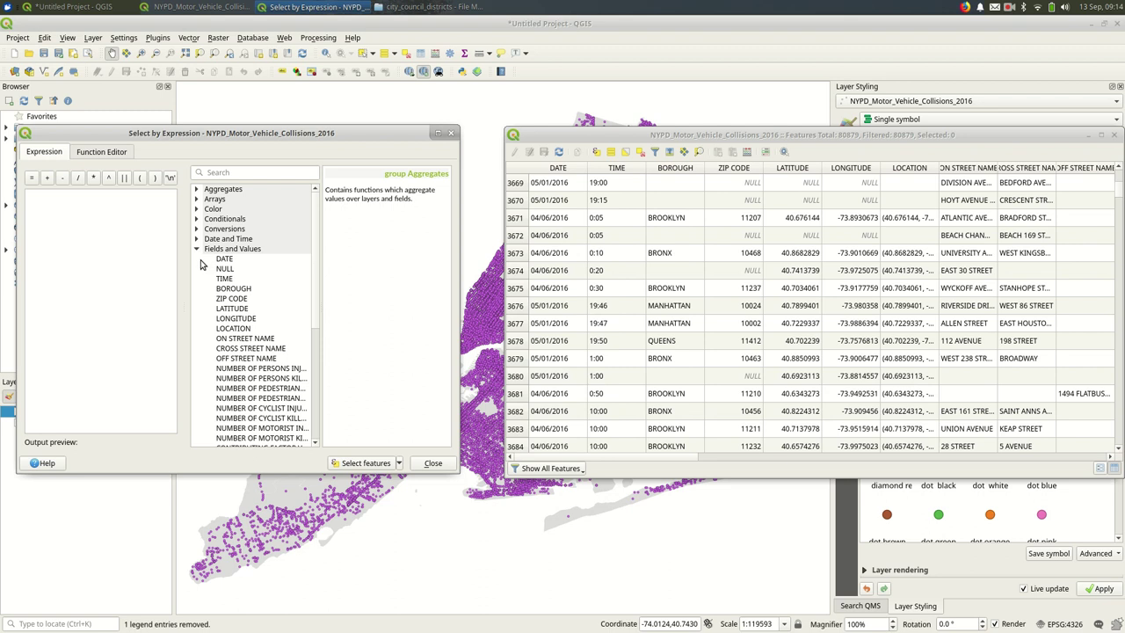
click(197, 250)
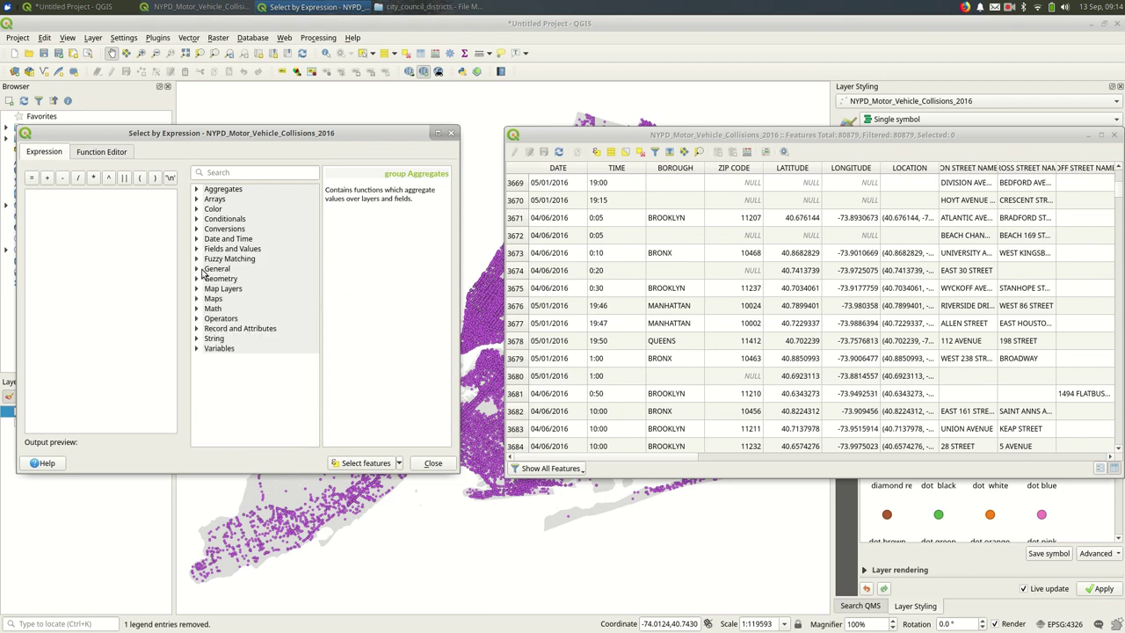
click(225, 250)
click(197, 250)
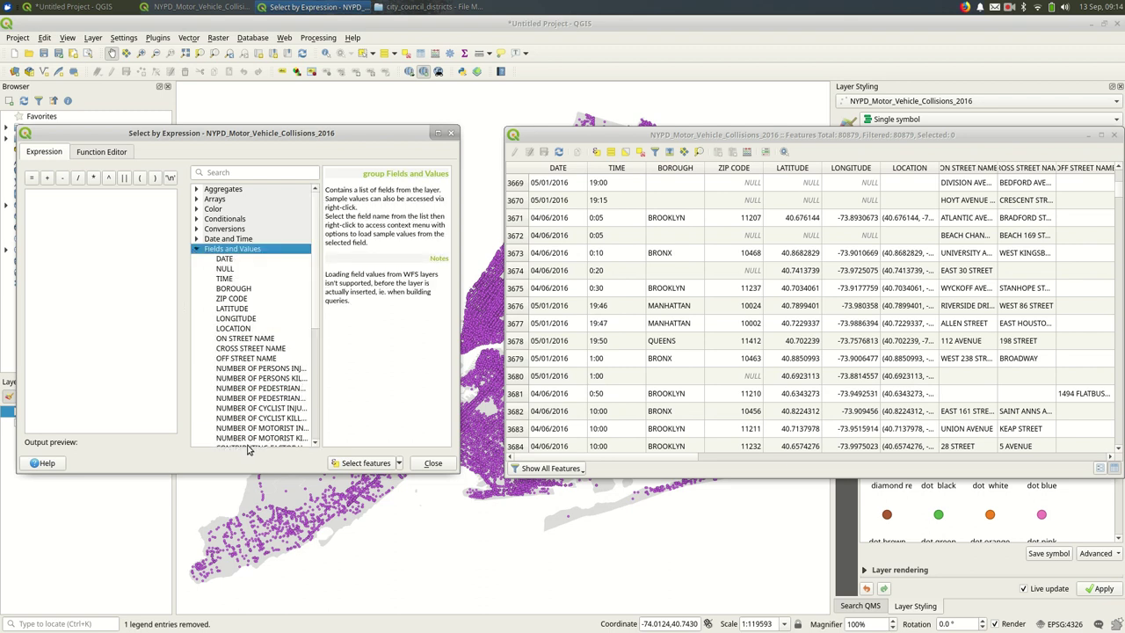
scroll(316, 333, down, 3)
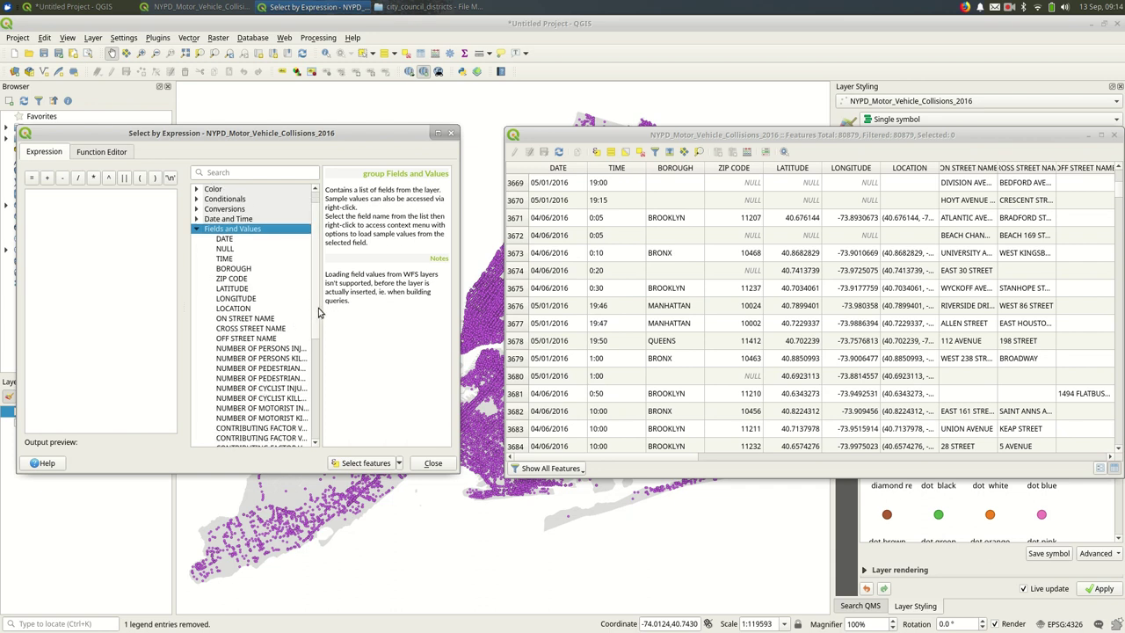
scroll(320, 351, down, 3)
scroll(327, 378, up, 4)
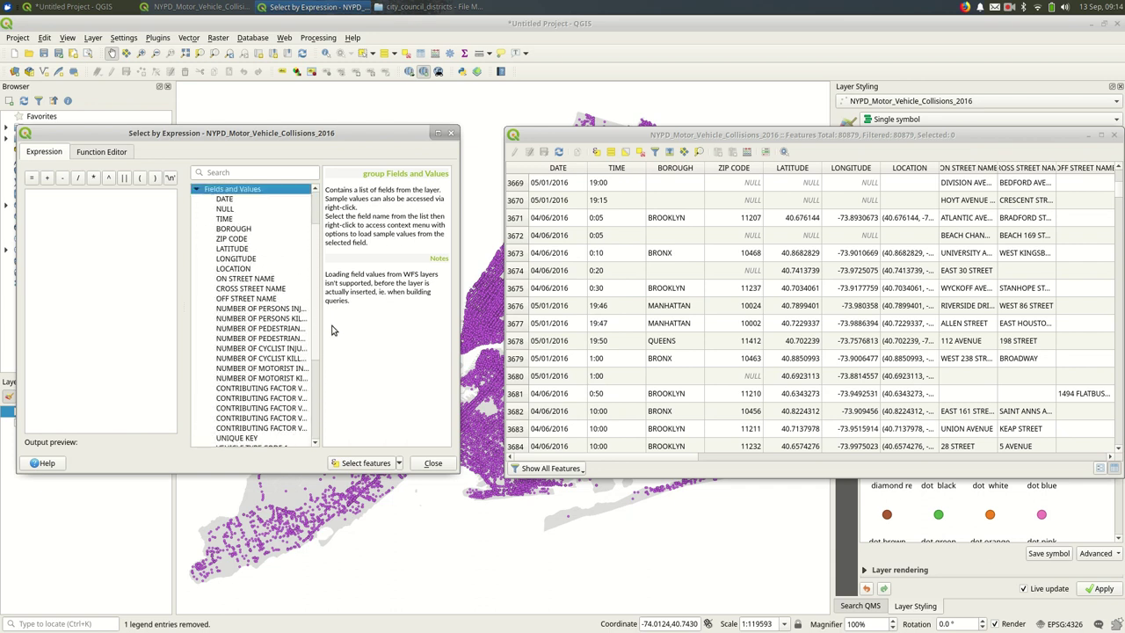
Build the expression "BOROUGH" = '' to match empty borough values
click(247, 260)
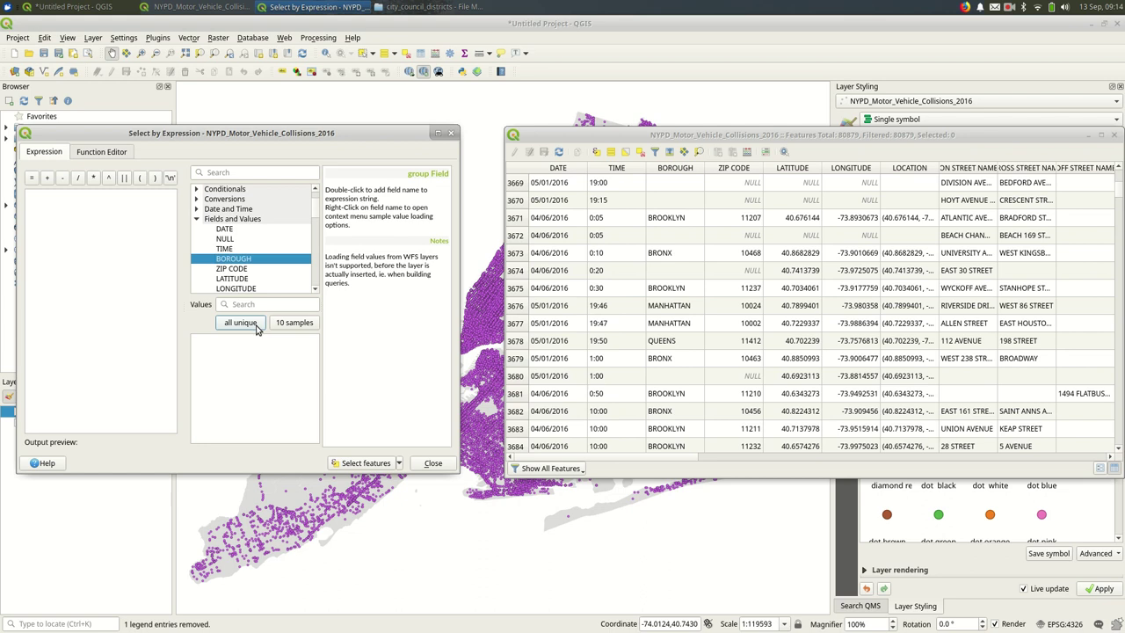
double_click(250, 259)
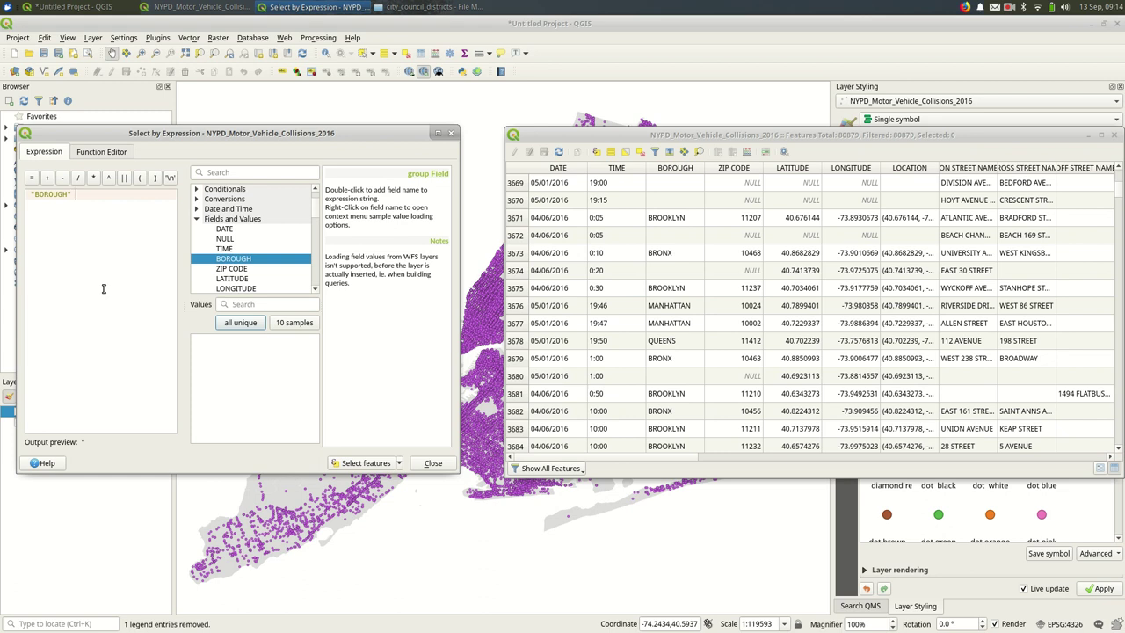
click(31, 178)
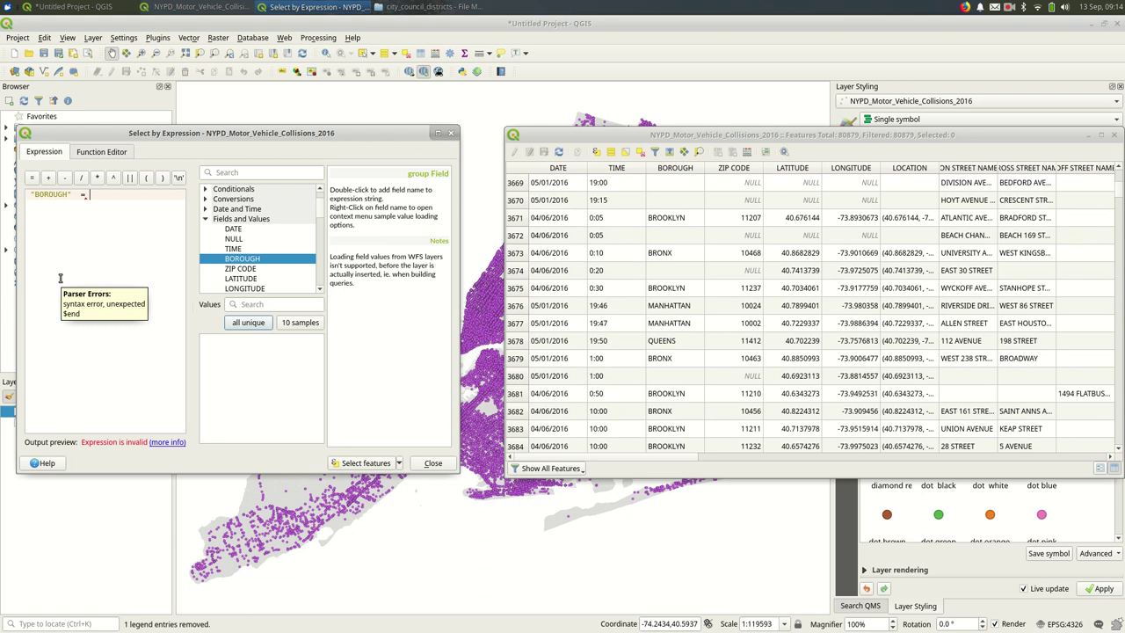
text('')
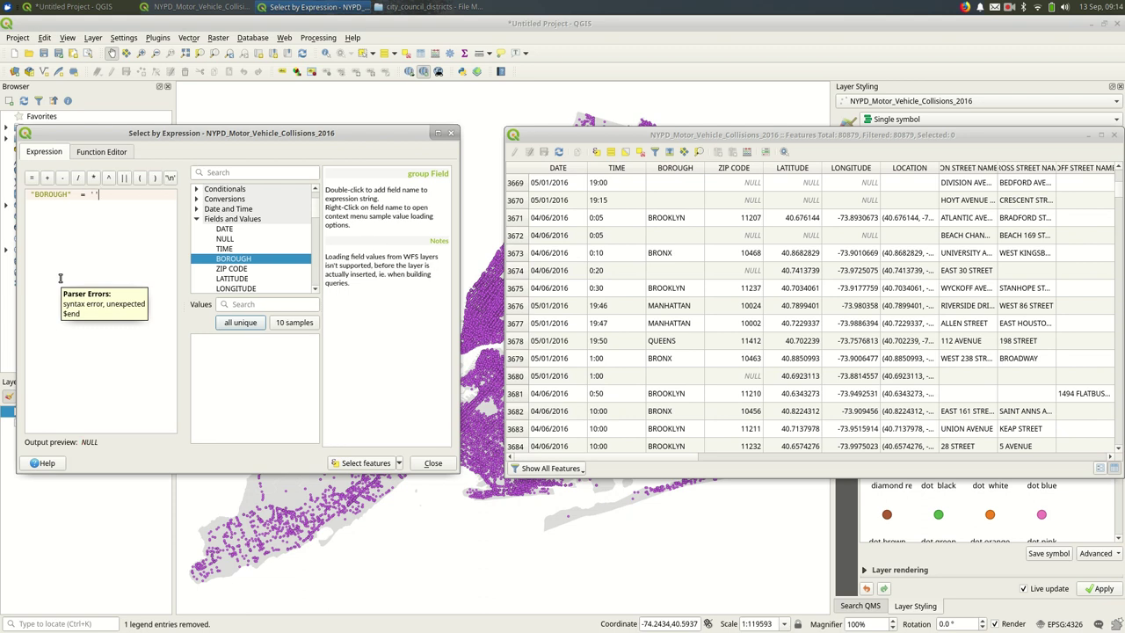
Run the empty-borough selection and move the attribute table off the map
click(361, 463)
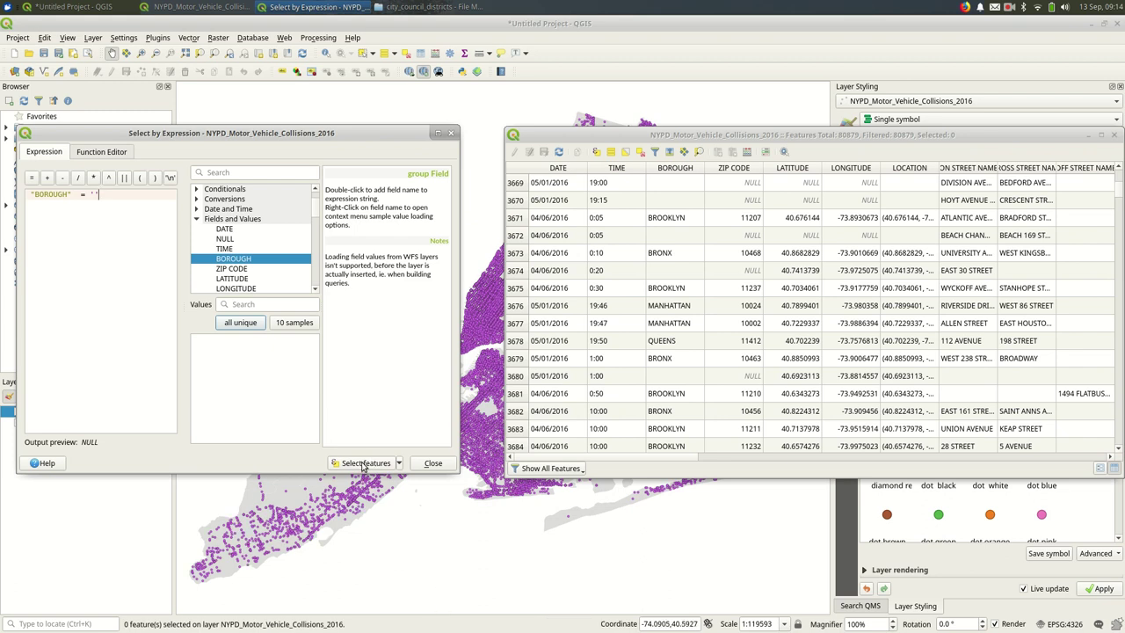
drag(610, 139, 609, 187)
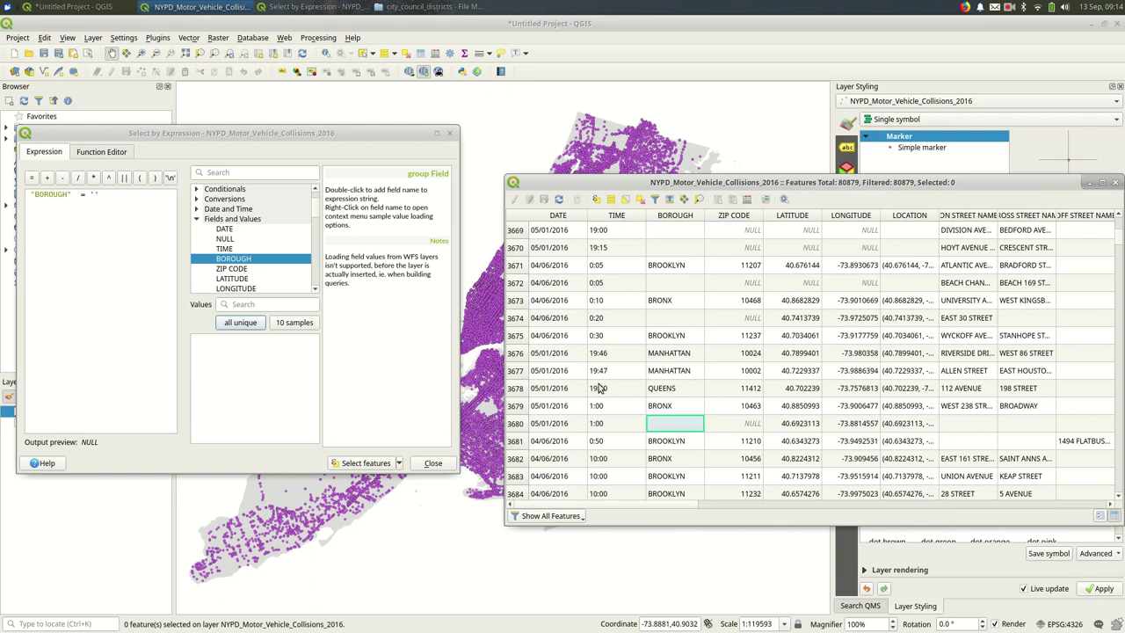
drag(665, 182, 661, 260)
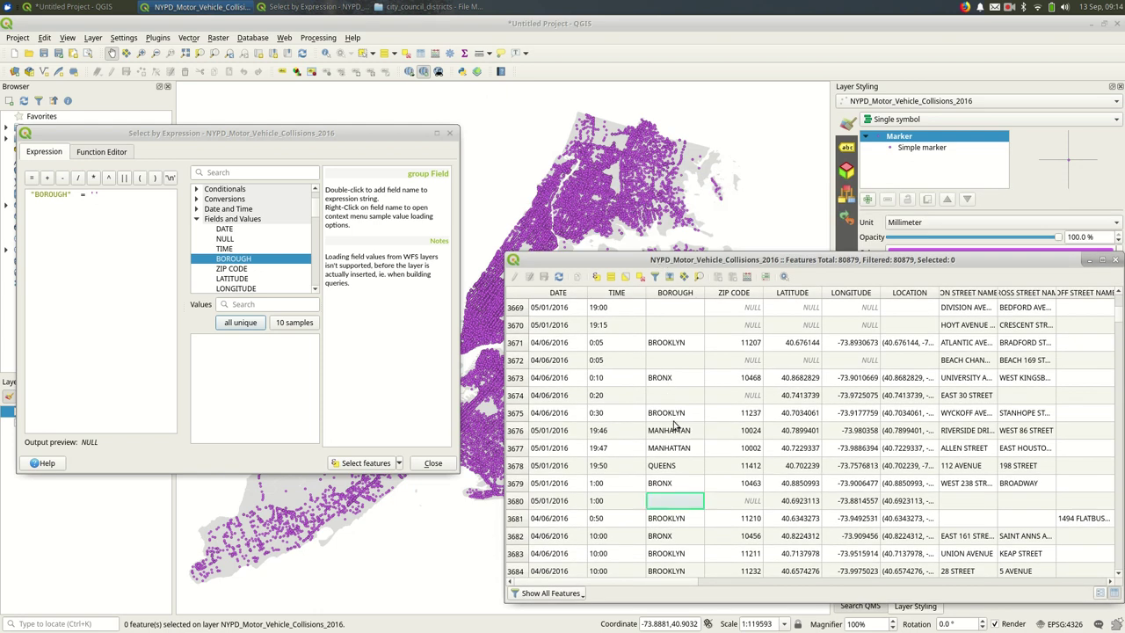
Change the expression to "BOROUGH" = 'BRONX' and select the 8,322 Bronx collisions
click(242, 261)
click(250, 325)
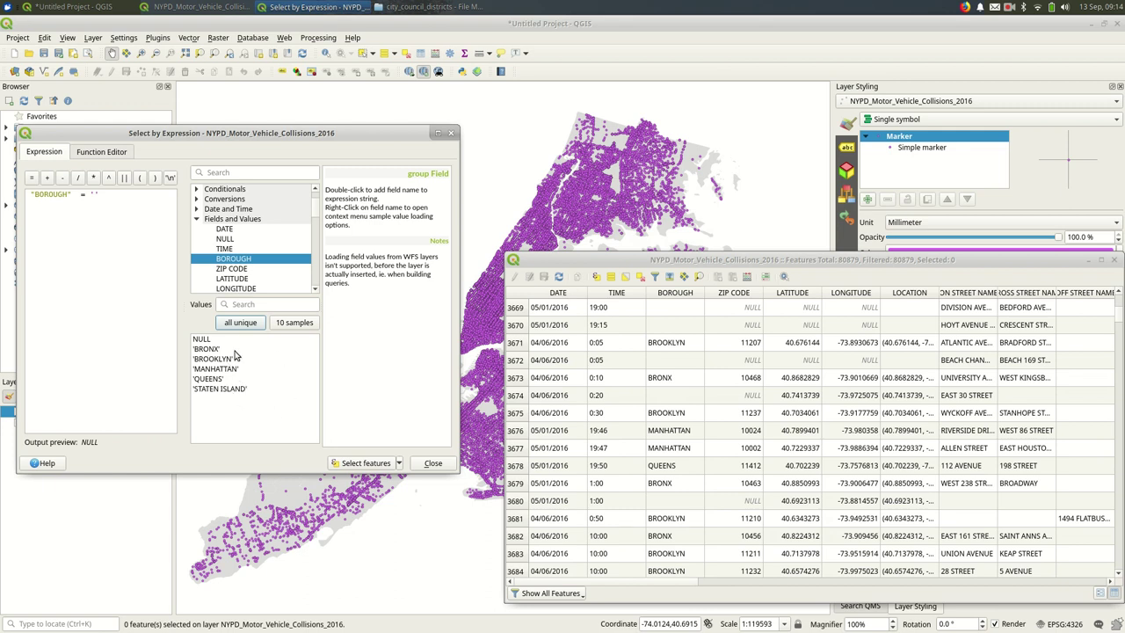
click(159, 291)
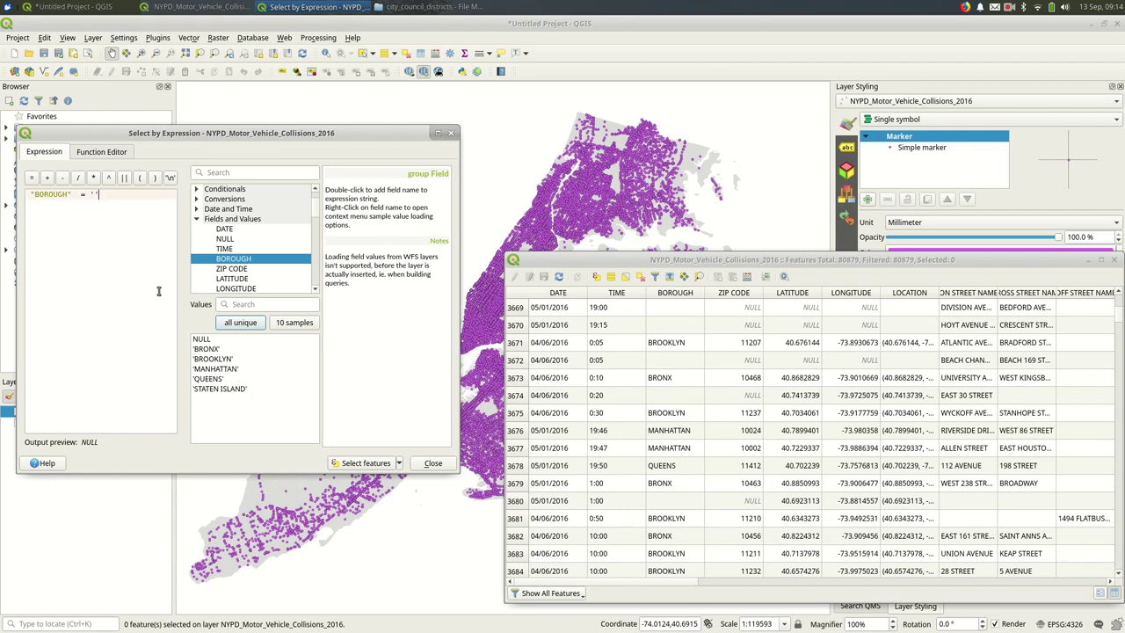
key(BackSpace)
key(BackSpace)
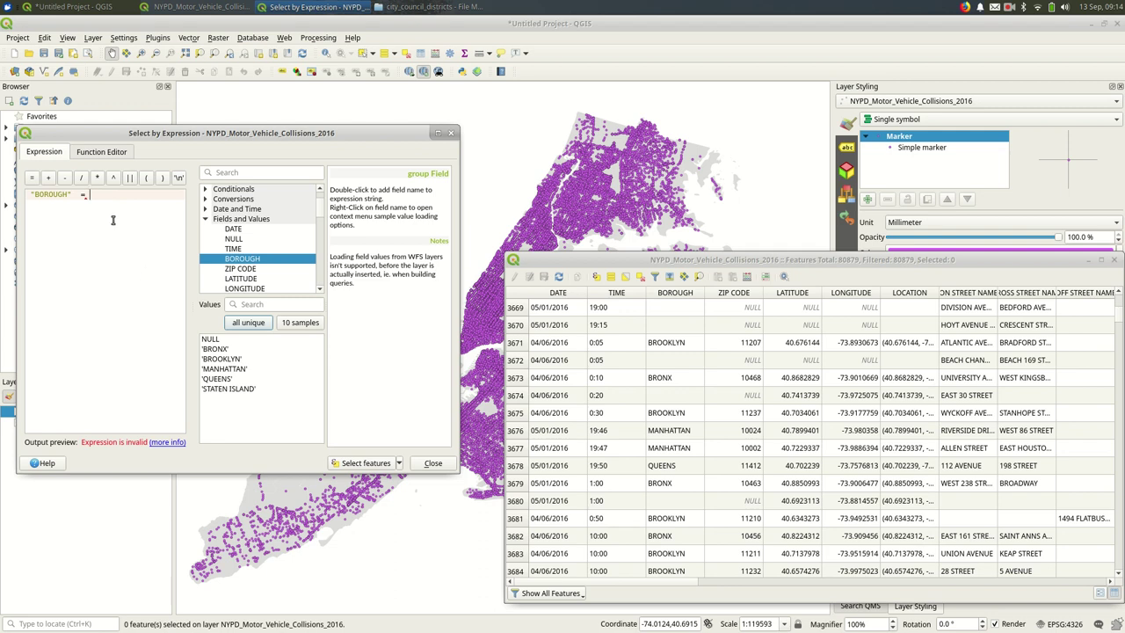
click(237, 350)
double_click(236, 350)
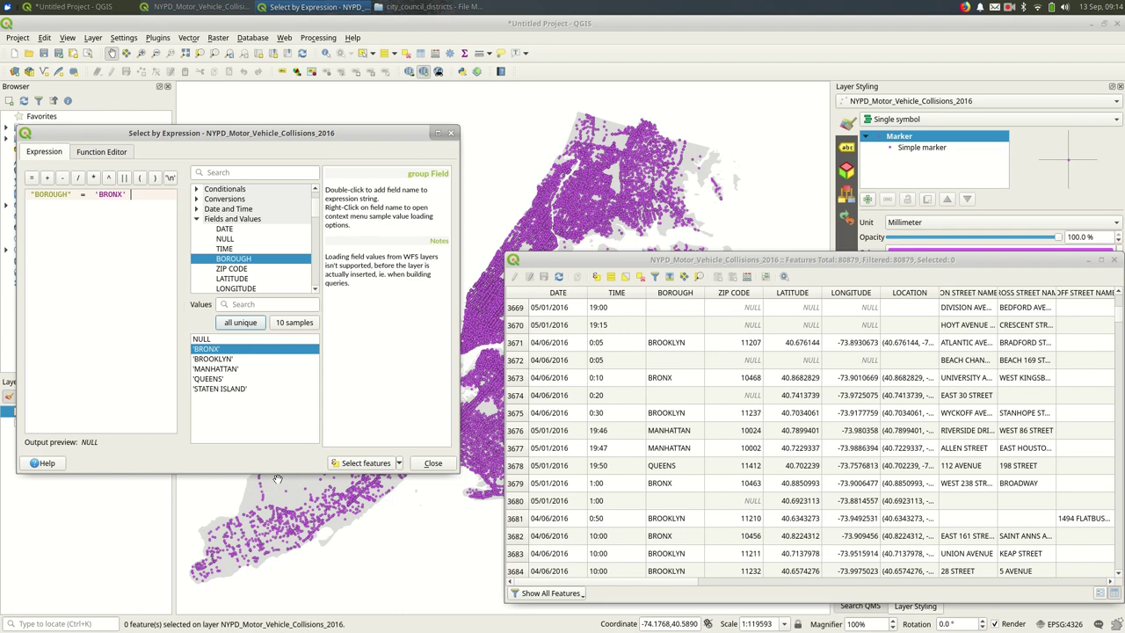
click(365, 462)
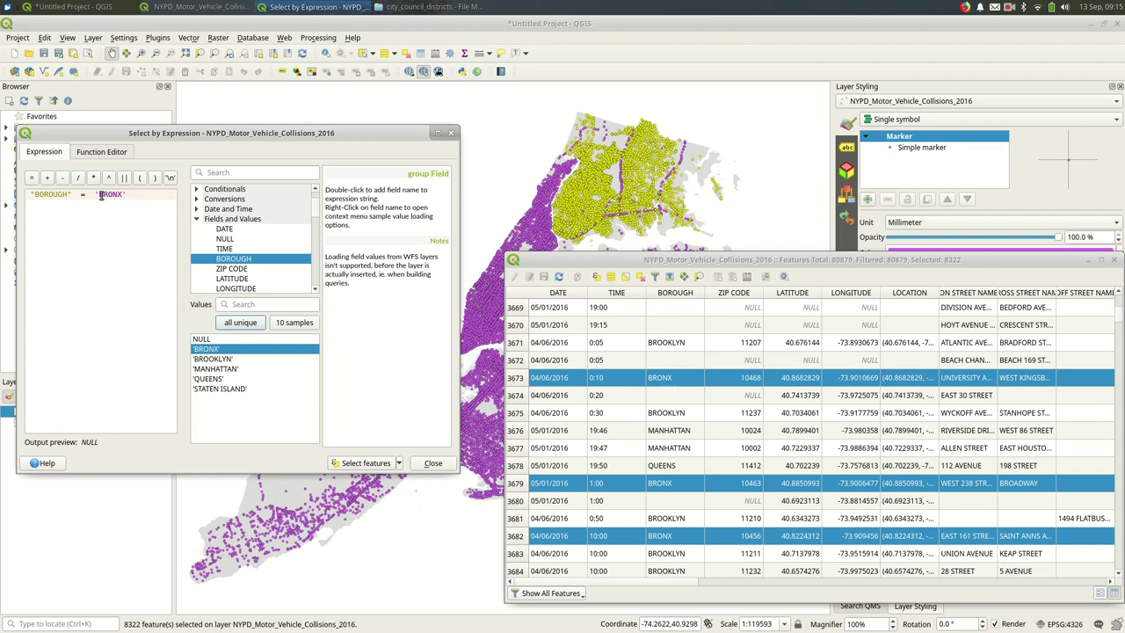
drag(103, 194, 124, 197)
Clear the Bronx selection and retry with mixed-case 'Bronx', which selects 0 features
click(641, 280)
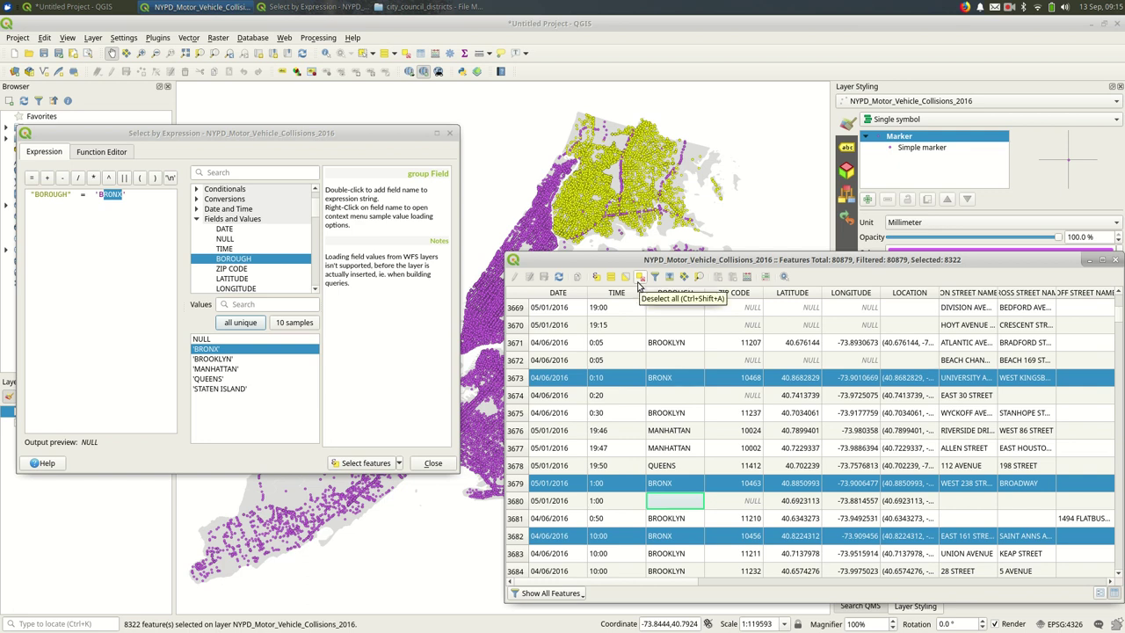
click(640, 280)
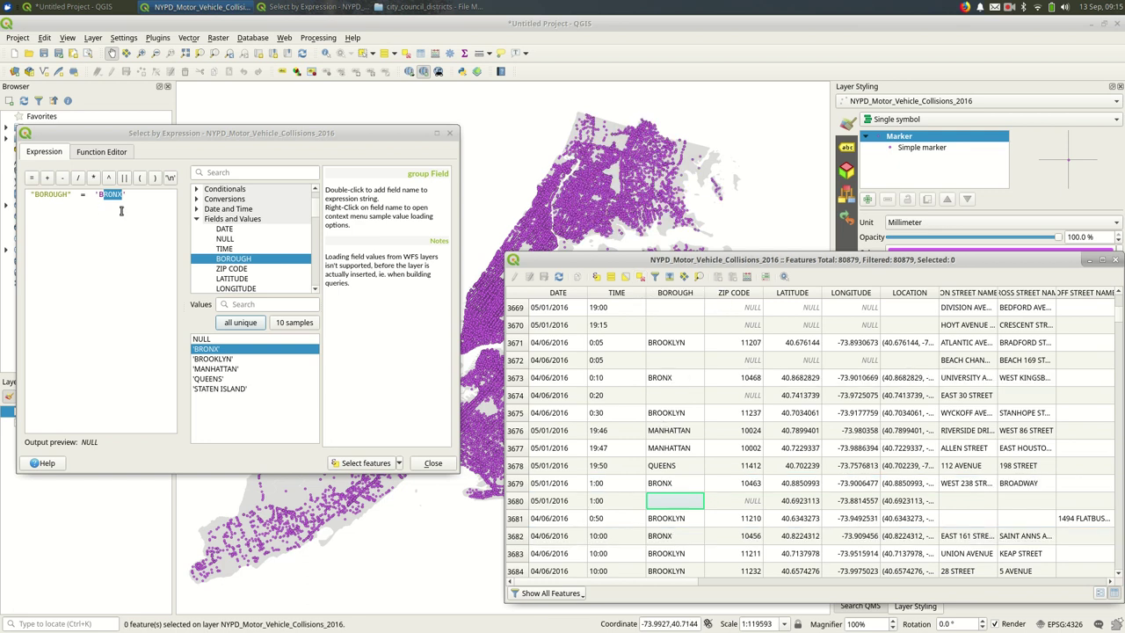
click(129, 134)
text(Br)
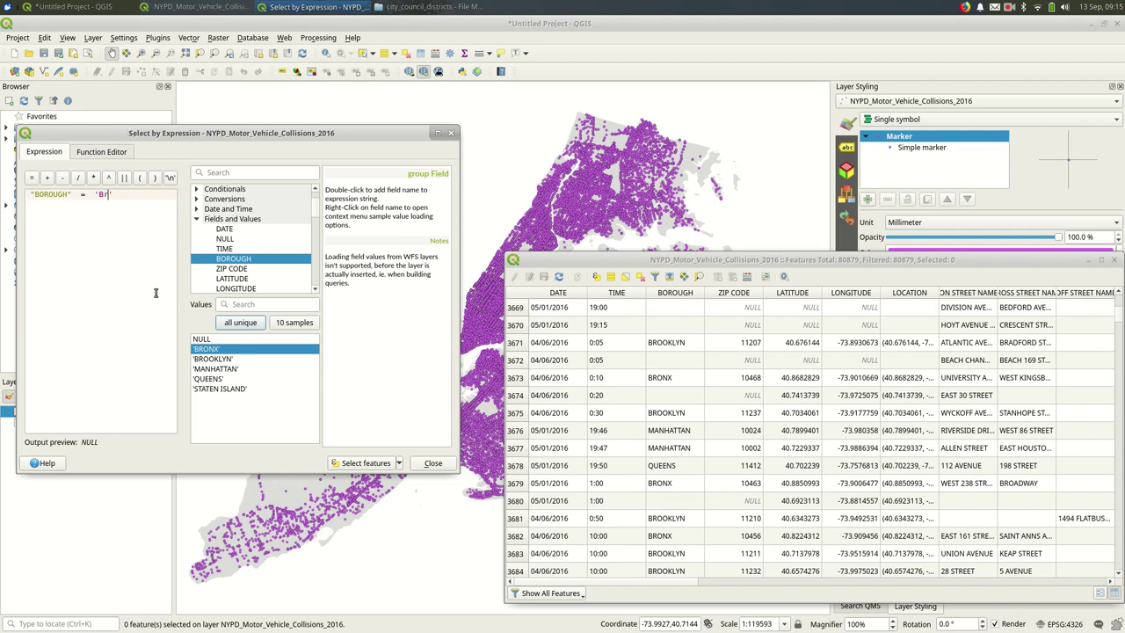
text(onx)
click(382, 466)
click(207, 340)
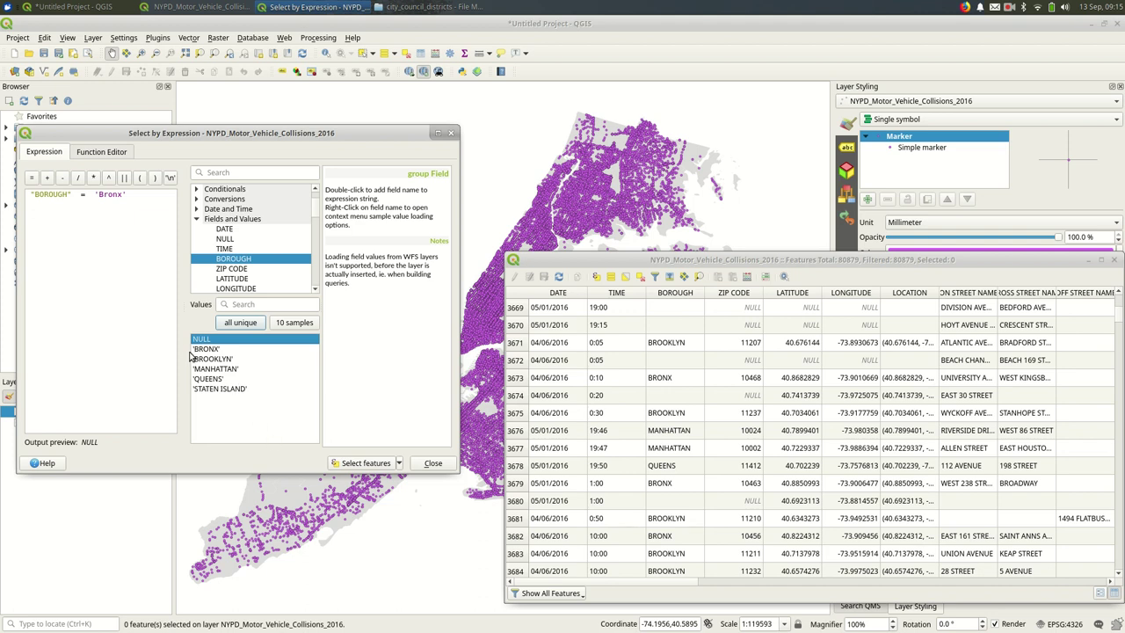
Change the expression to "BOROUGH" IS NULL and select the 19,441 null-borough collisions
drag(79, 194, 135, 195)
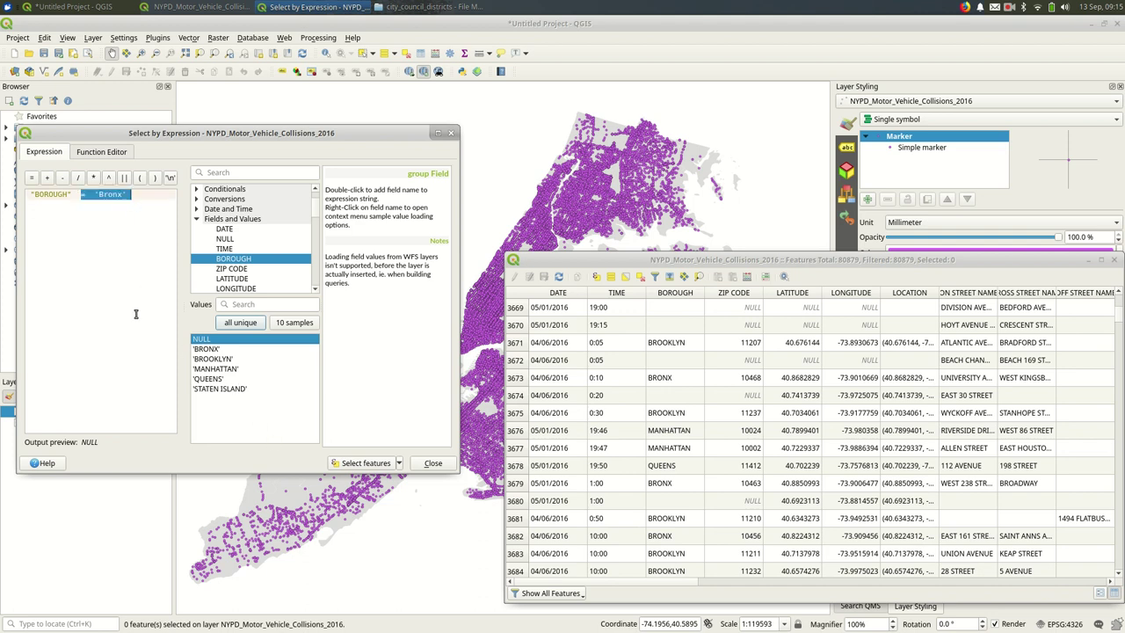
key(BackSpace)
text(=)
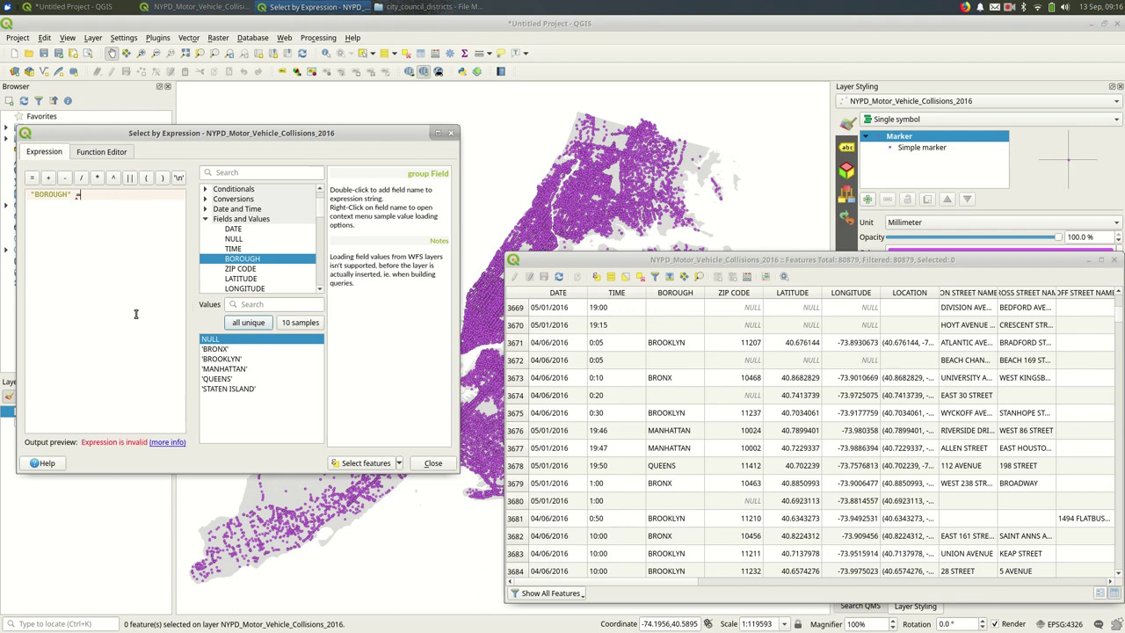
key(BackSpace)
text(IS NULL)
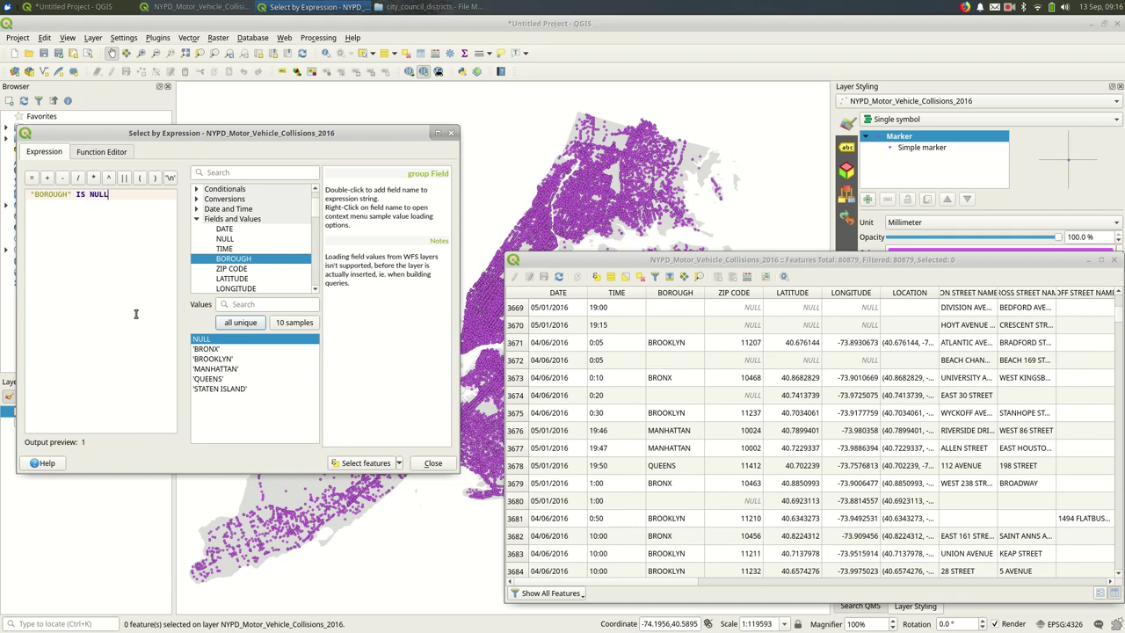
click(378, 466)
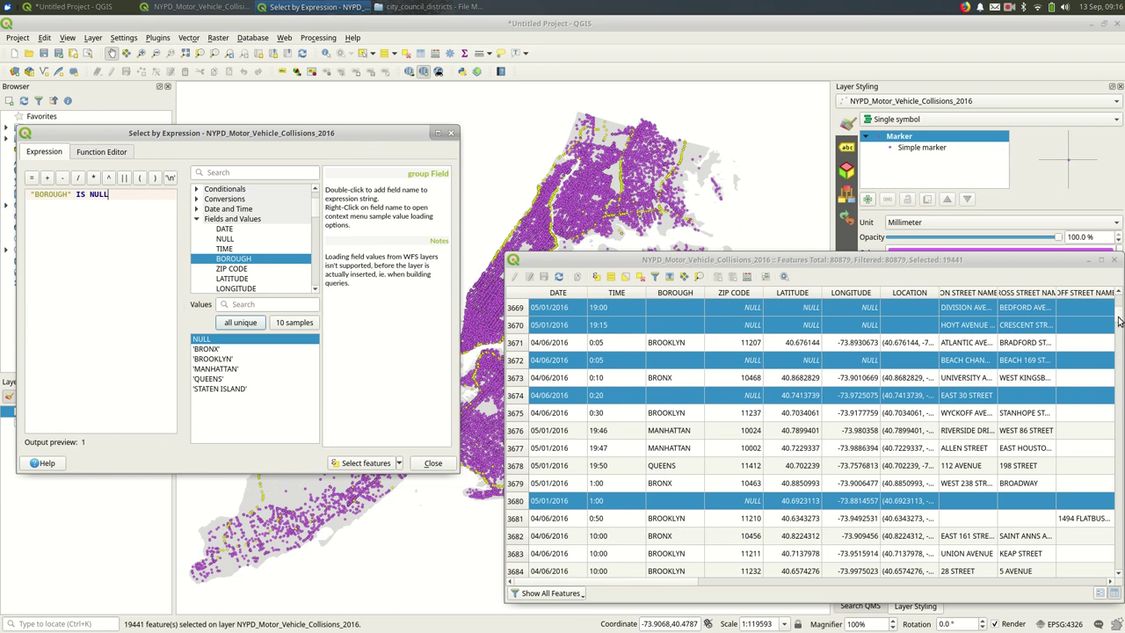
drag(1120, 318, 1120, 327)
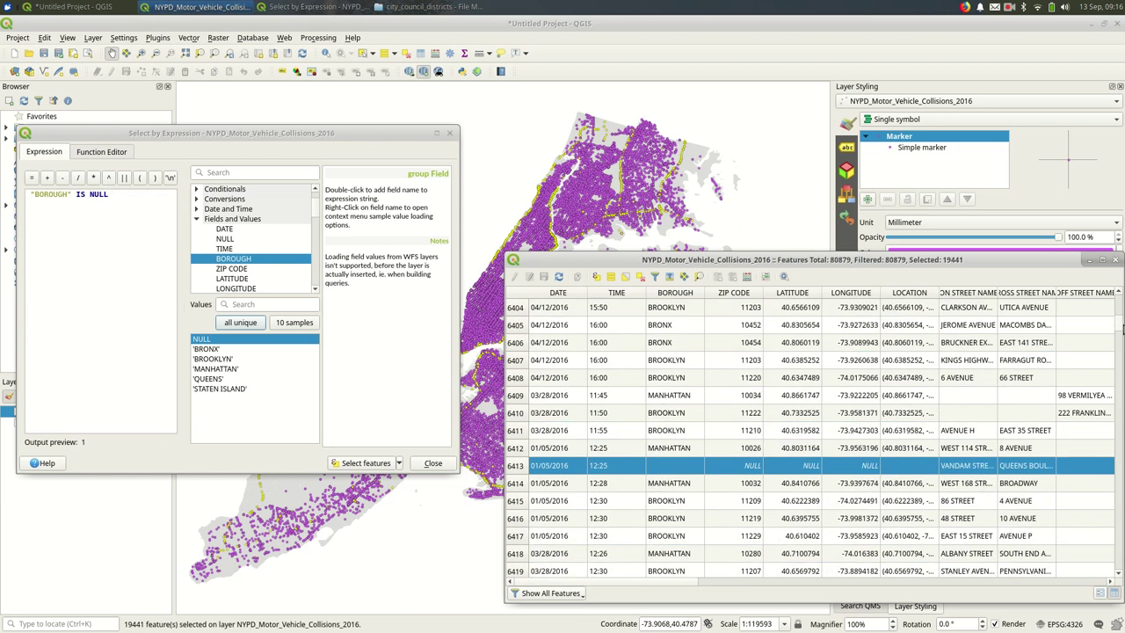
Close the attribute table and expression dialog, then zoom and pan the map
click(1115, 262)
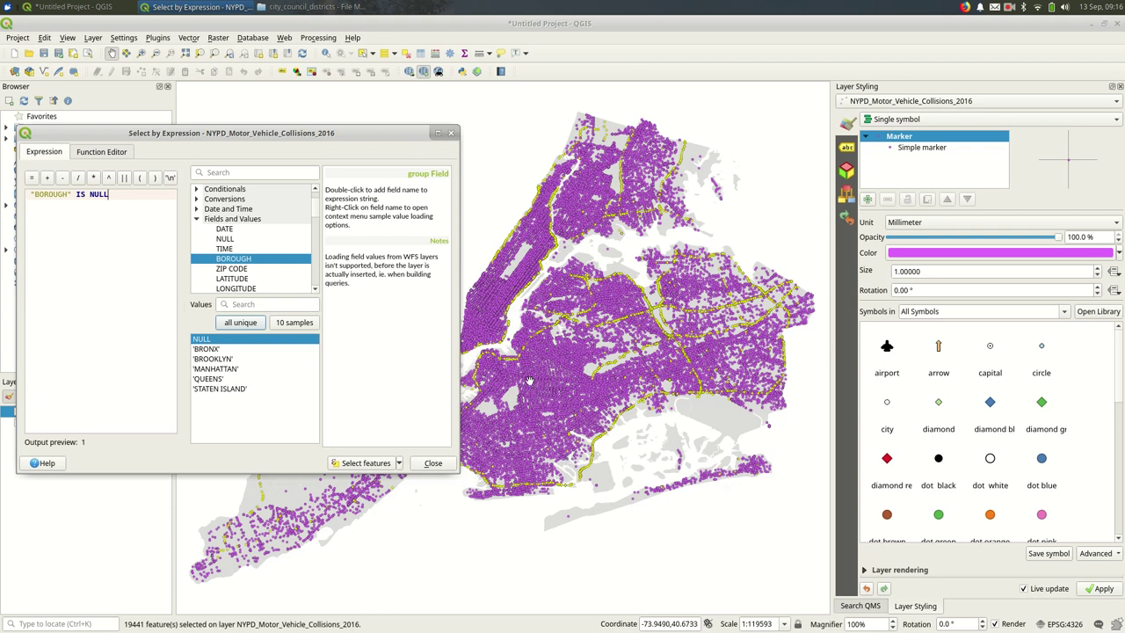
click(448, 135)
scroll(516, 378, up, 1)
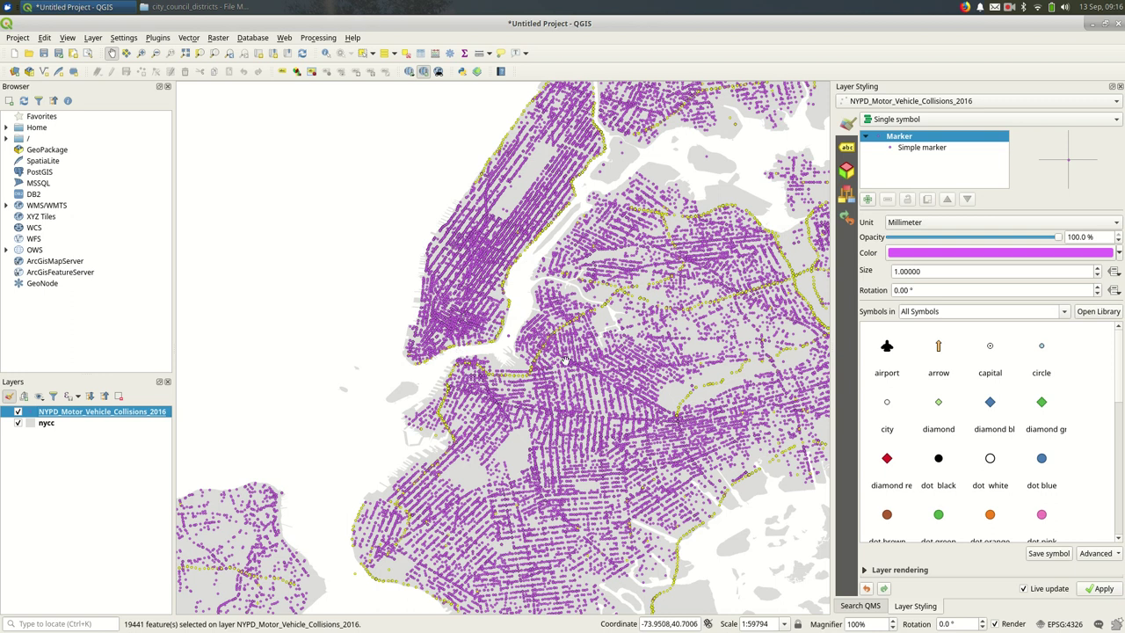
drag(801, 244, 659, 242)
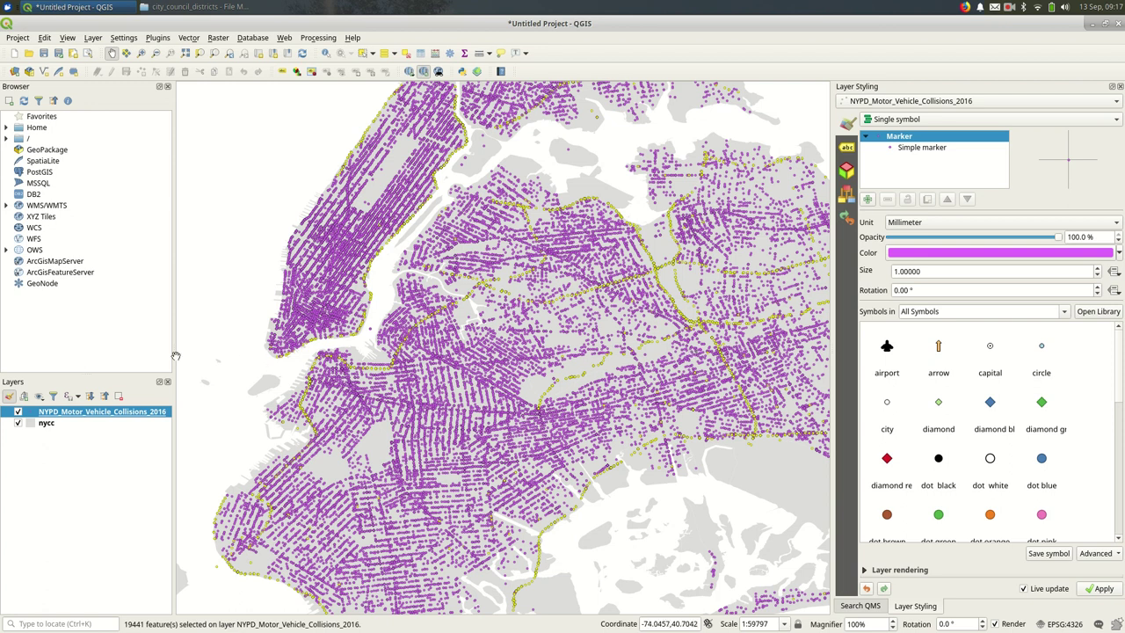
Start saving only the selected collisions, keeping ESRI Shapefile as the format
right_click(61, 415)
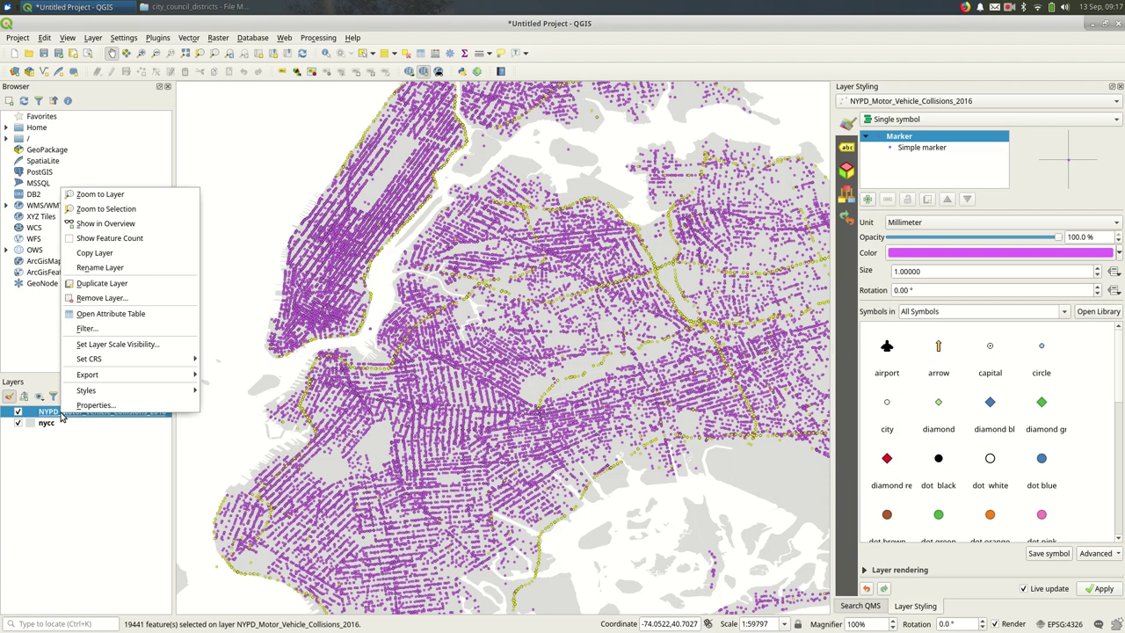
mouse_move(136, 375)
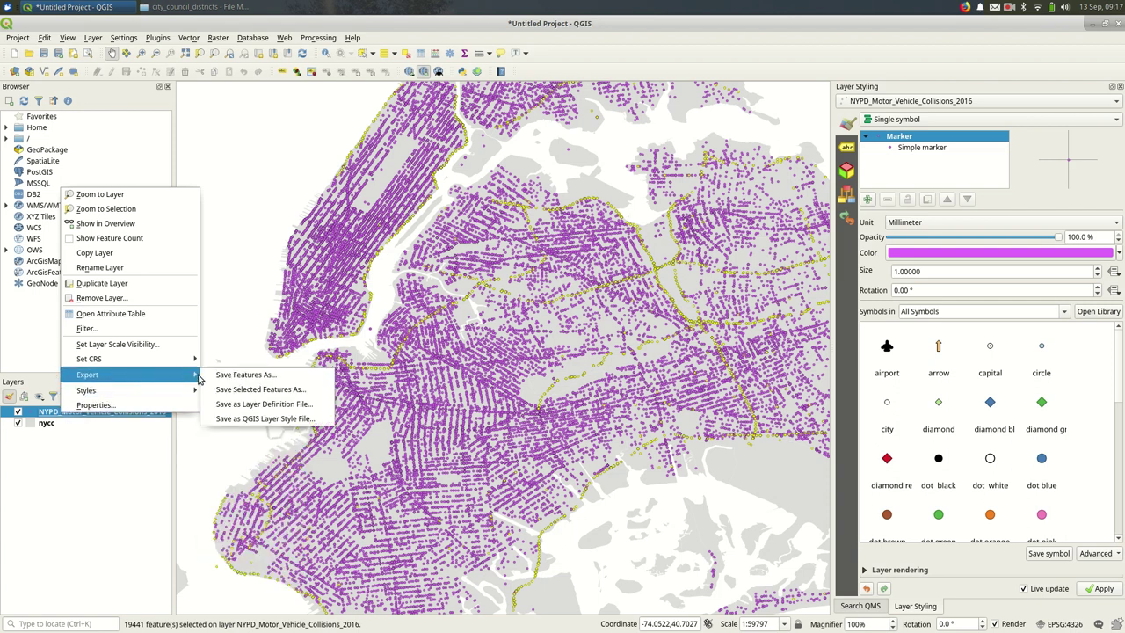
click(316, 390)
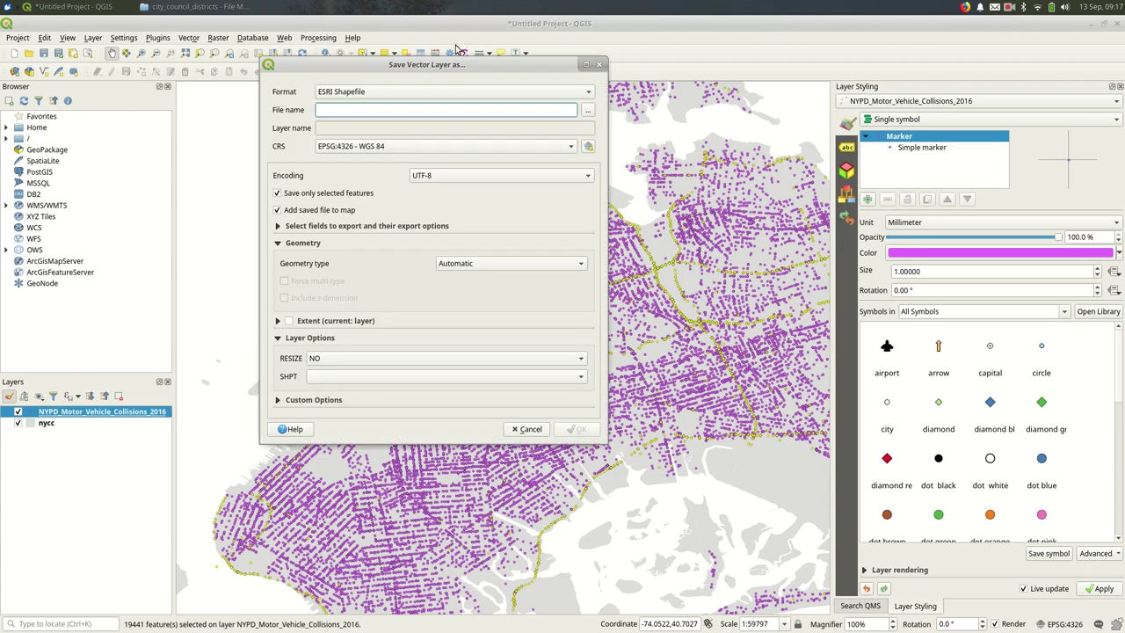
click(413, 92)
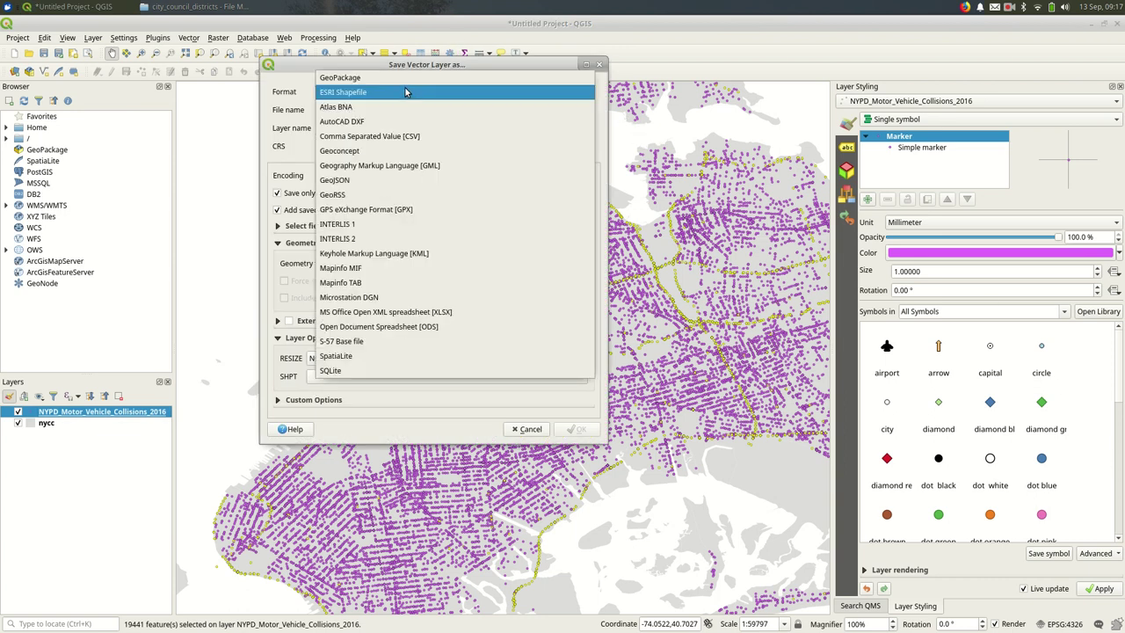
click(405, 91)
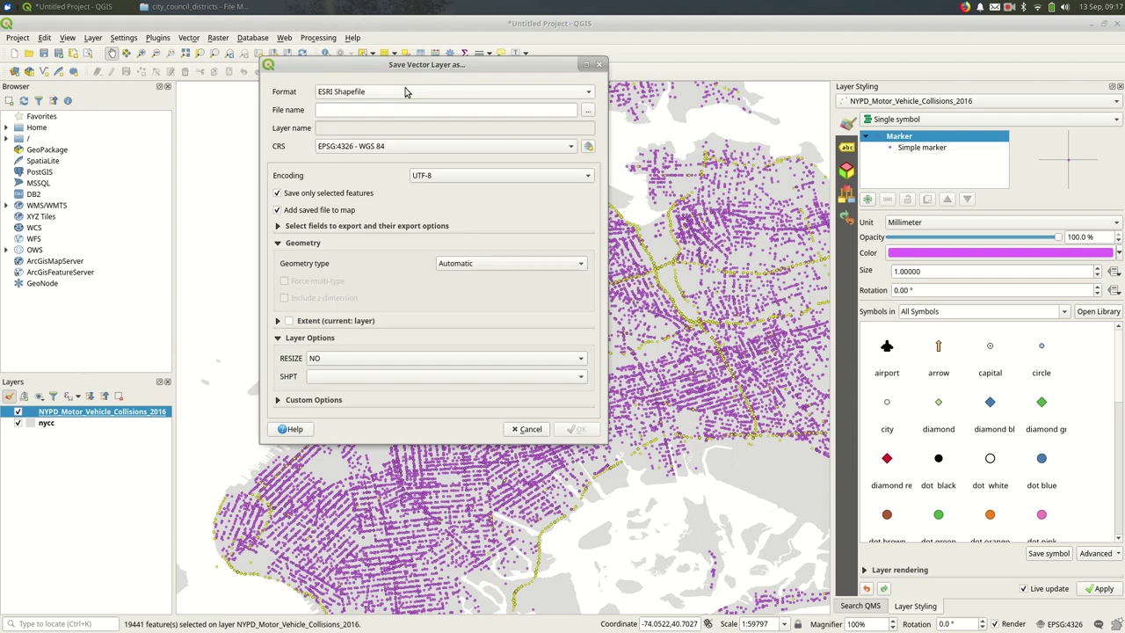
Save the export to the Desktop video folder as motor_vehicle_collisions_2016_null_borough
click(588, 112)
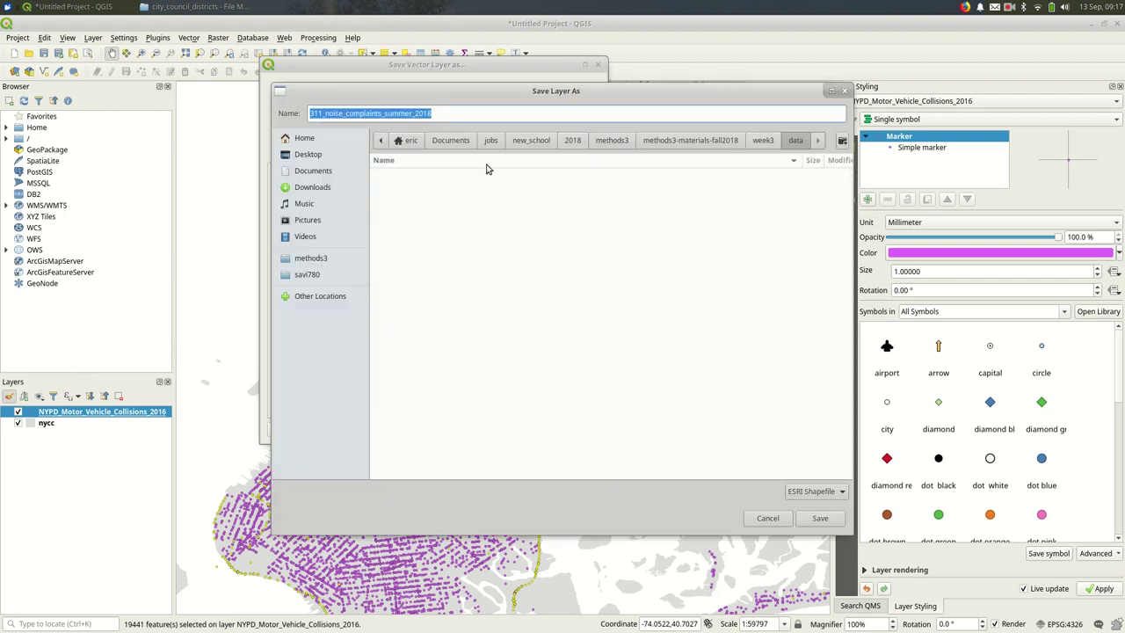
click(316, 259)
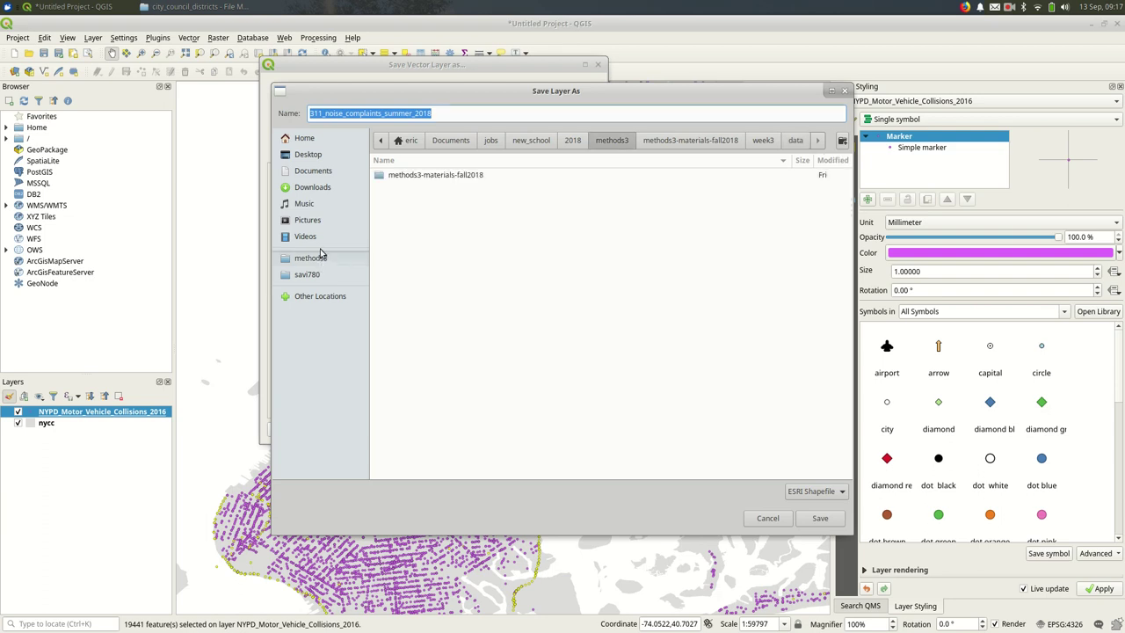
click(325, 155)
click(419, 268)
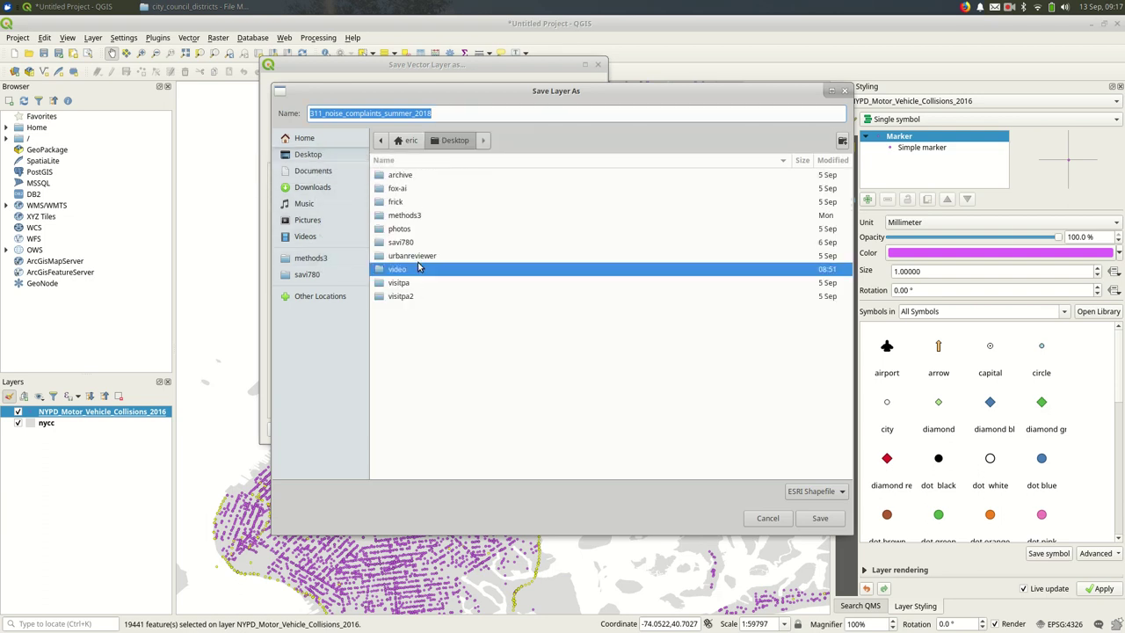
double_click(419, 268)
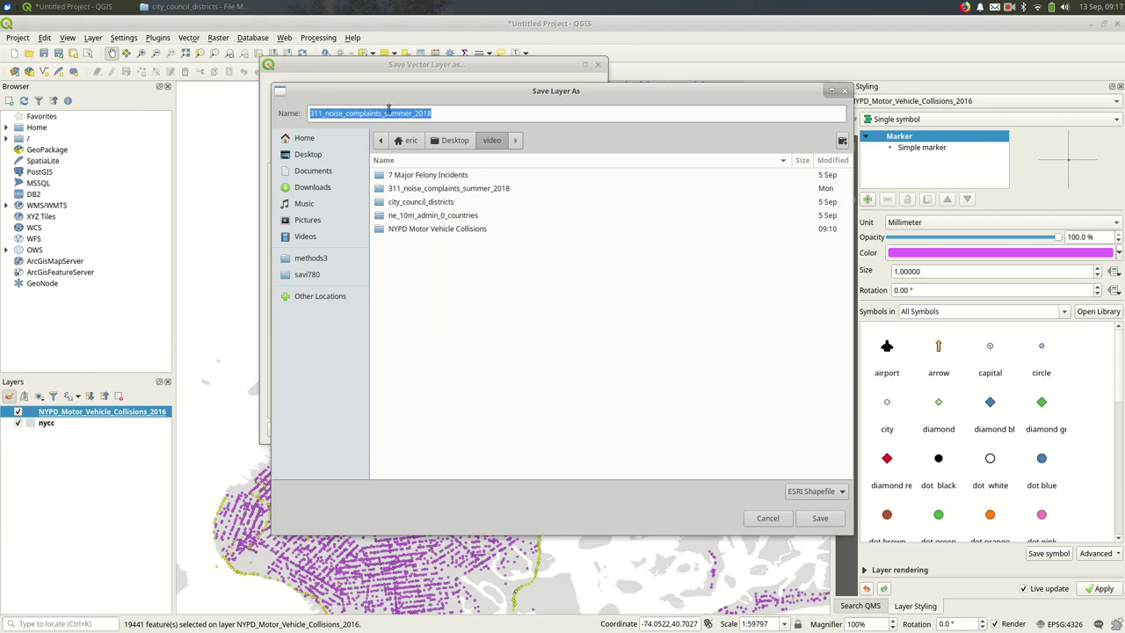
click(451, 115)
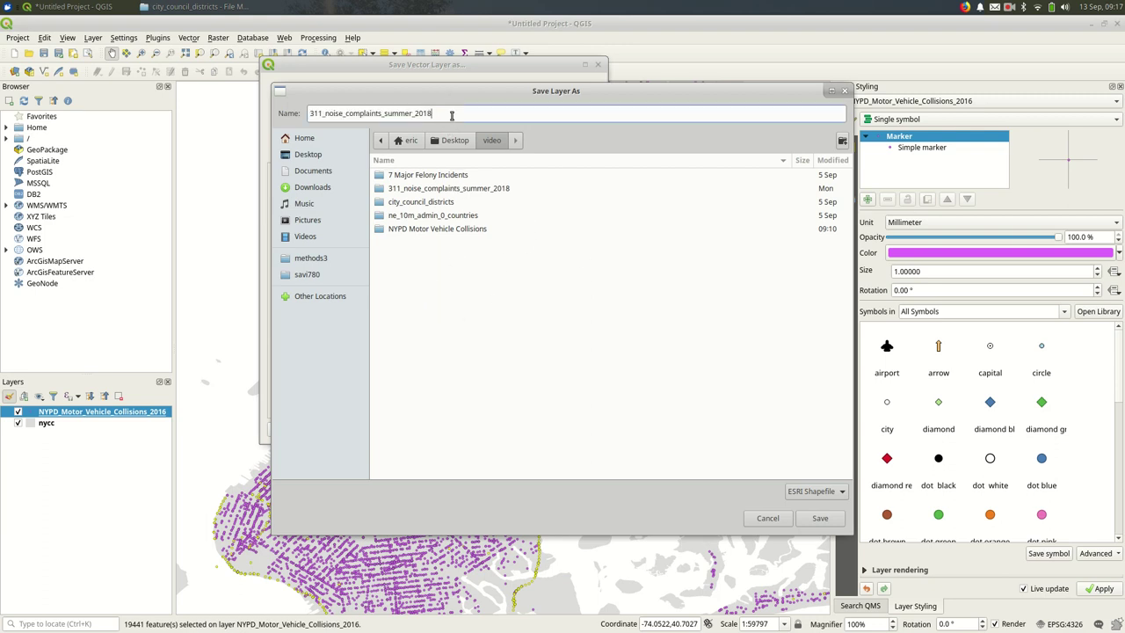
double_click(452, 115)
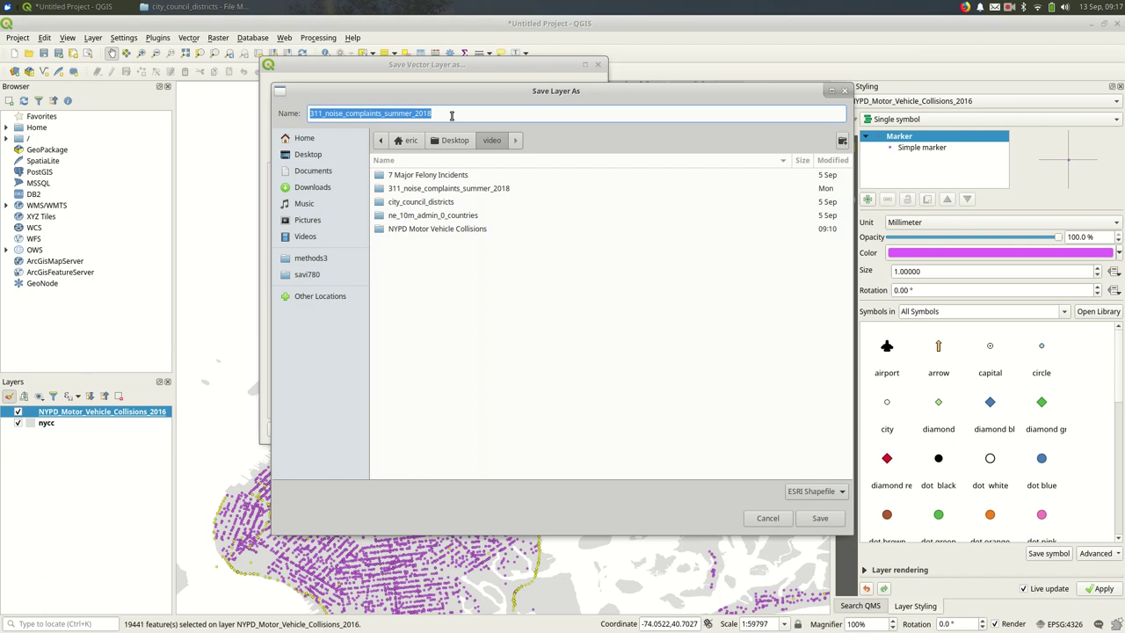
text(mor)
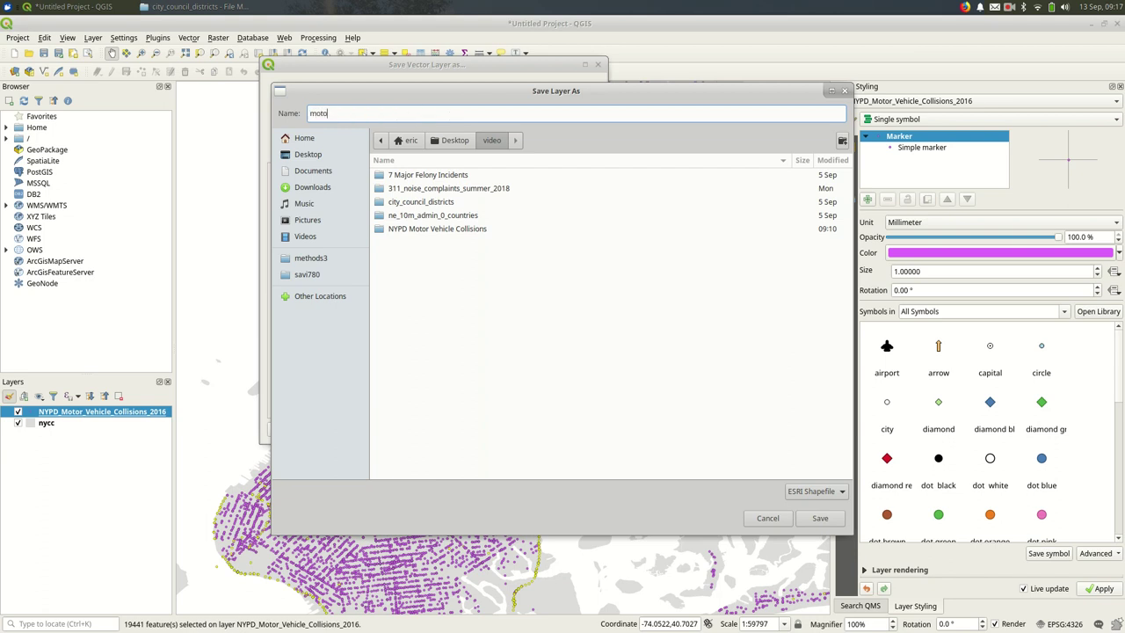
text(or_vehcle_collisions_2016_null_borough)
key(Return)
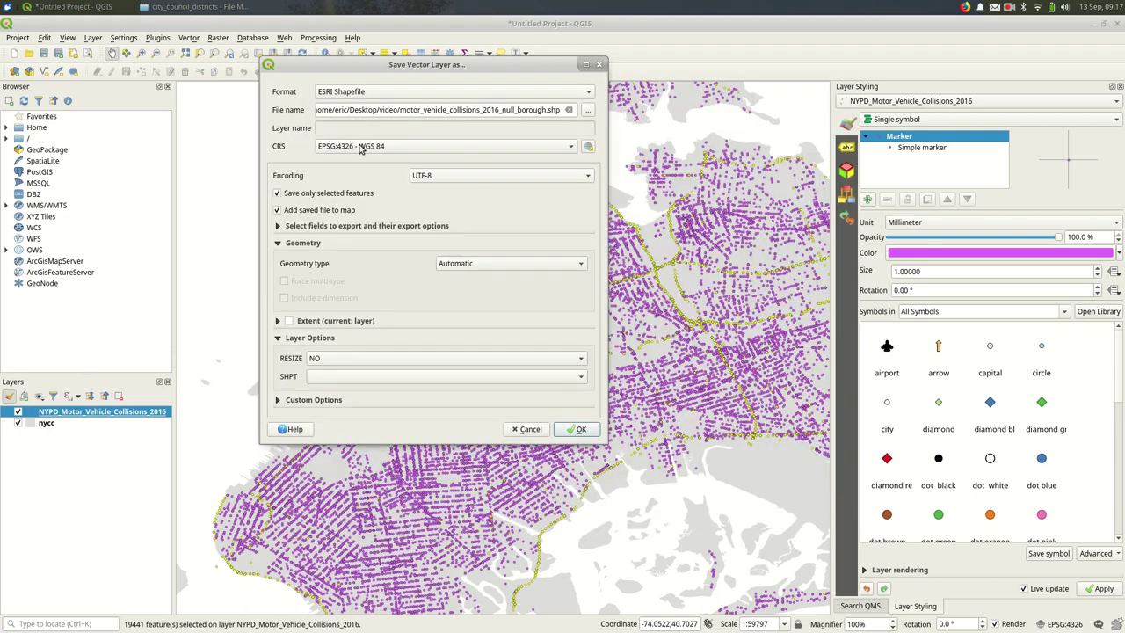
Confirm the export and toggle the new null-borough layer on and off to compare
click(575, 430)
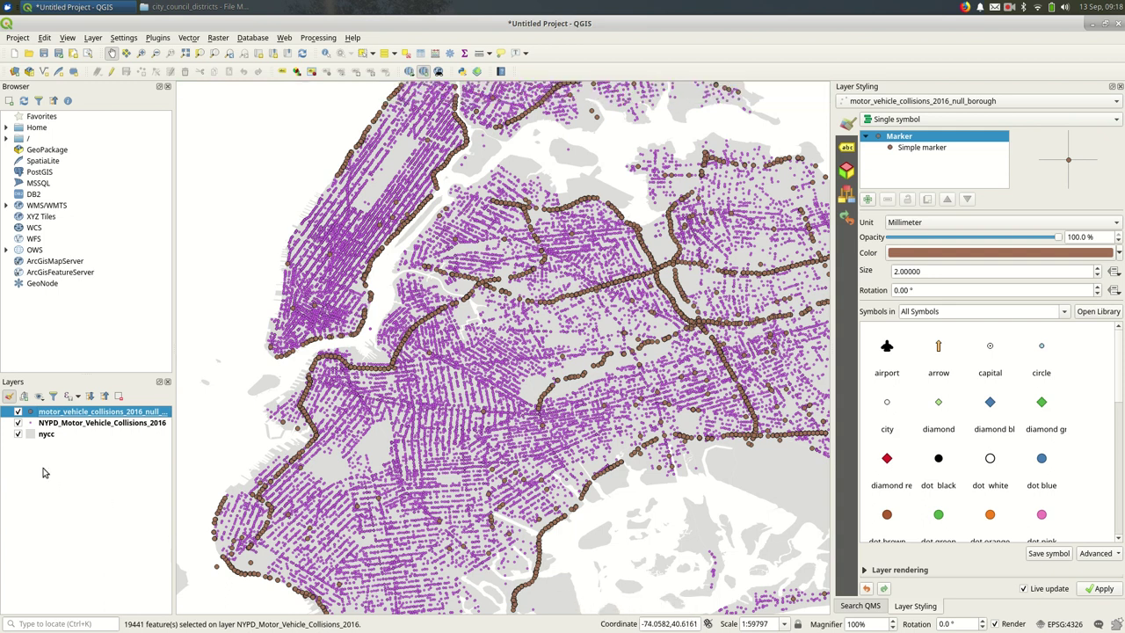
click(18, 411)
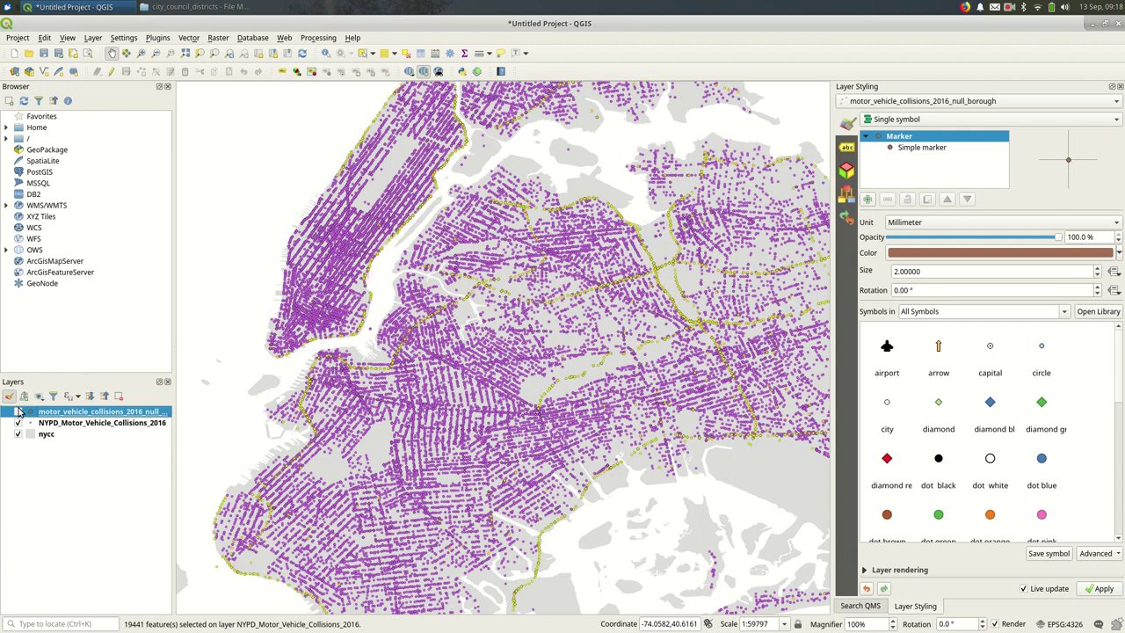
click(18, 411)
click(19, 410)
click(18, 411)
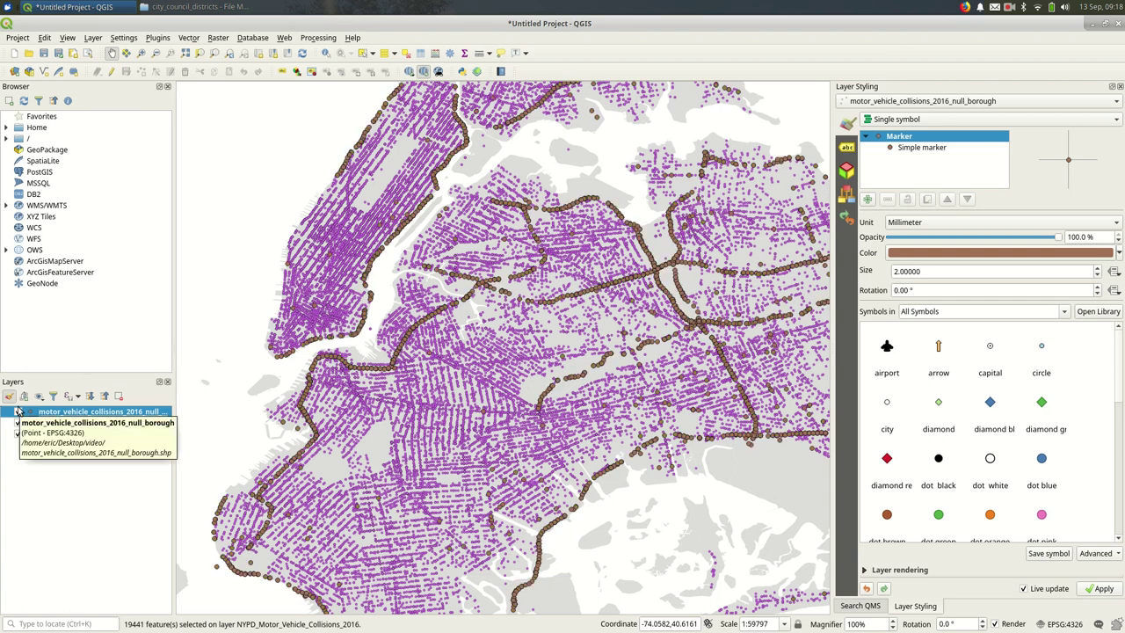
Review the null-borough layer's attribute table of 19,441 features, then close it
right_click(48, 412)
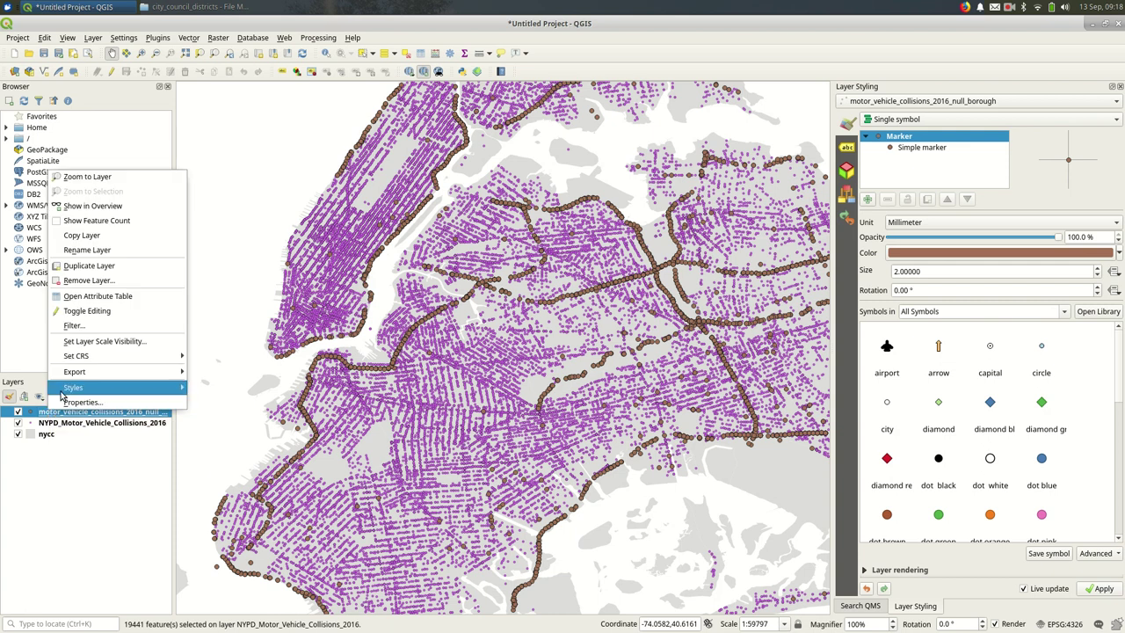
click(89, 301)
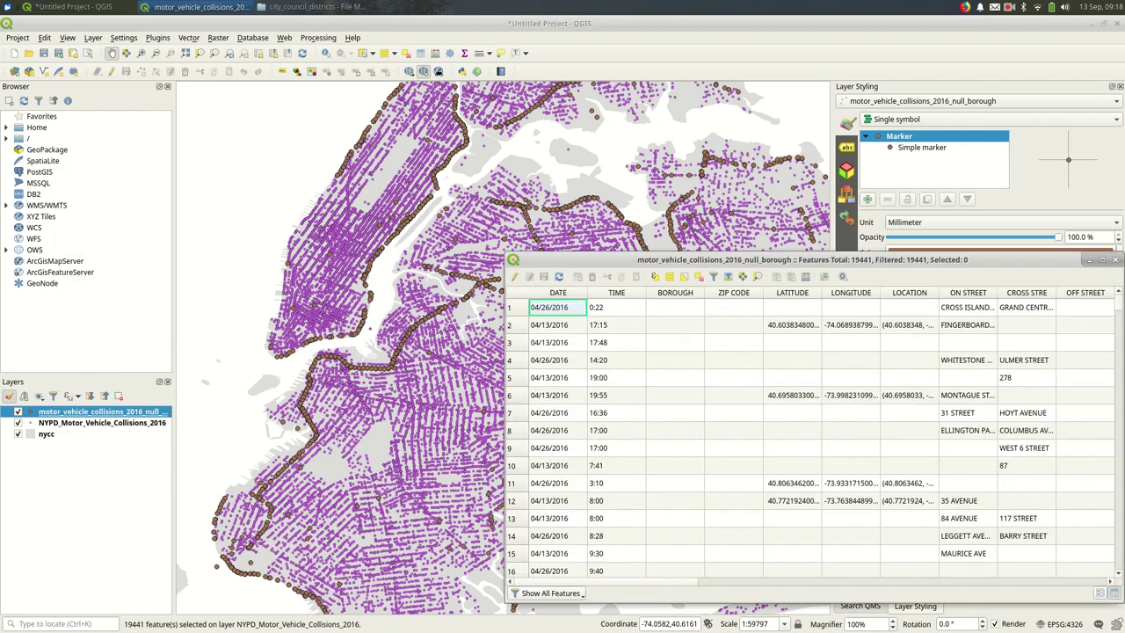
drag(1116, 310, 1116, 557)
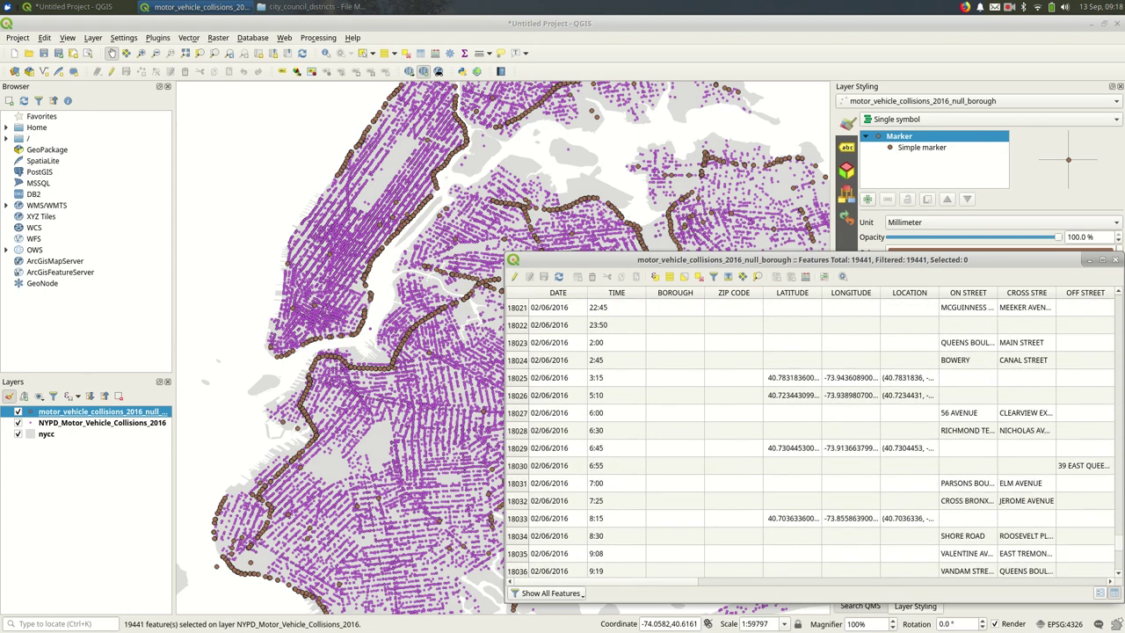
click(1115, 260)
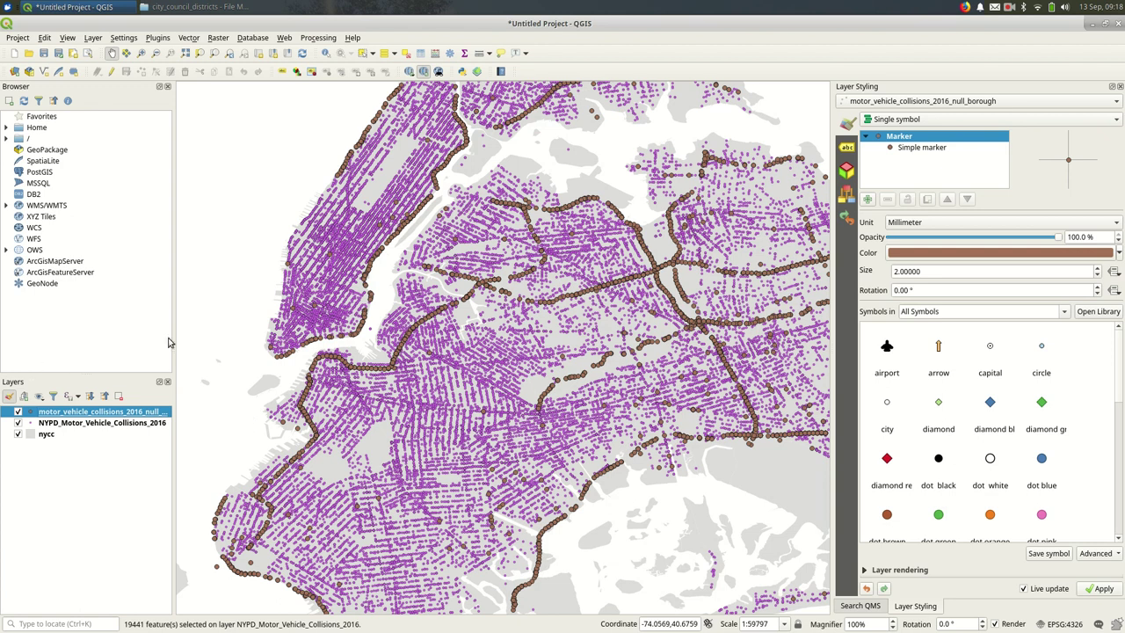
Recolour the null-borough points dark purple (#5904a4) and hide that layer
click(971, 254)
drag(1006, 224, 1093, 187)
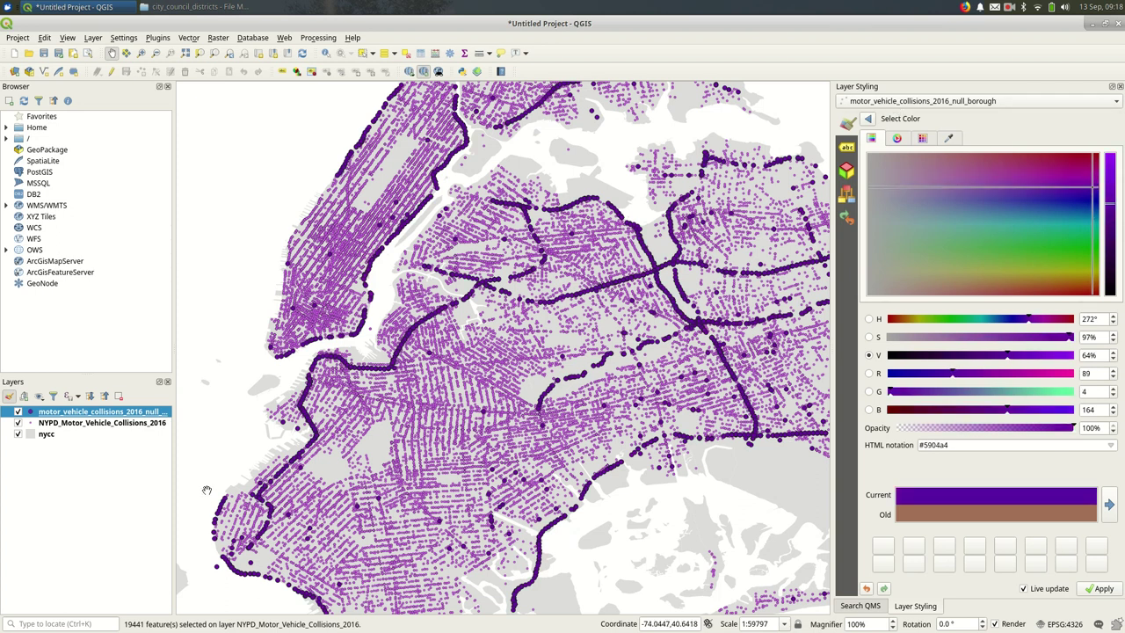
click(866, 120)
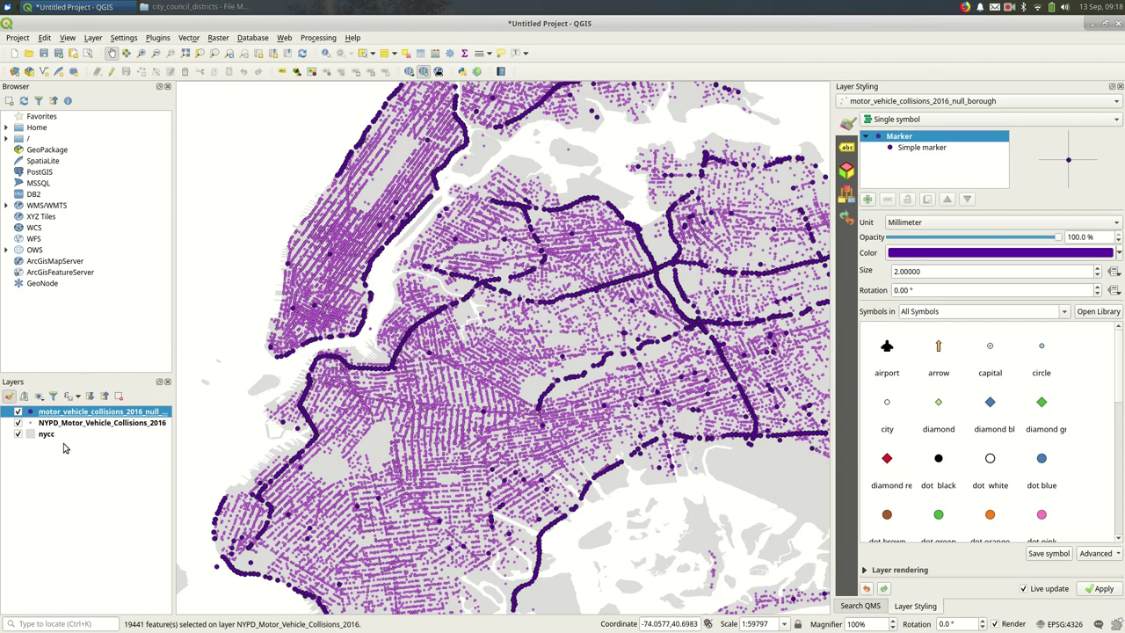
click(18, 411)
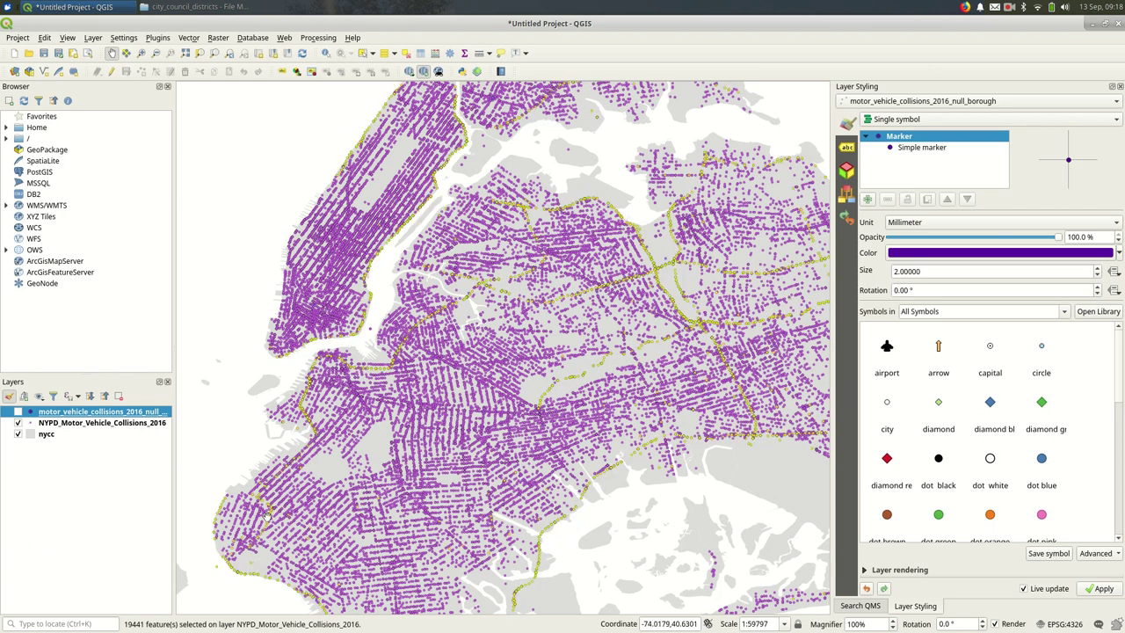
Open the collisions layer's attribute table and invert the selection to the 61,438 collisions with a borough
right_click(84, 433)
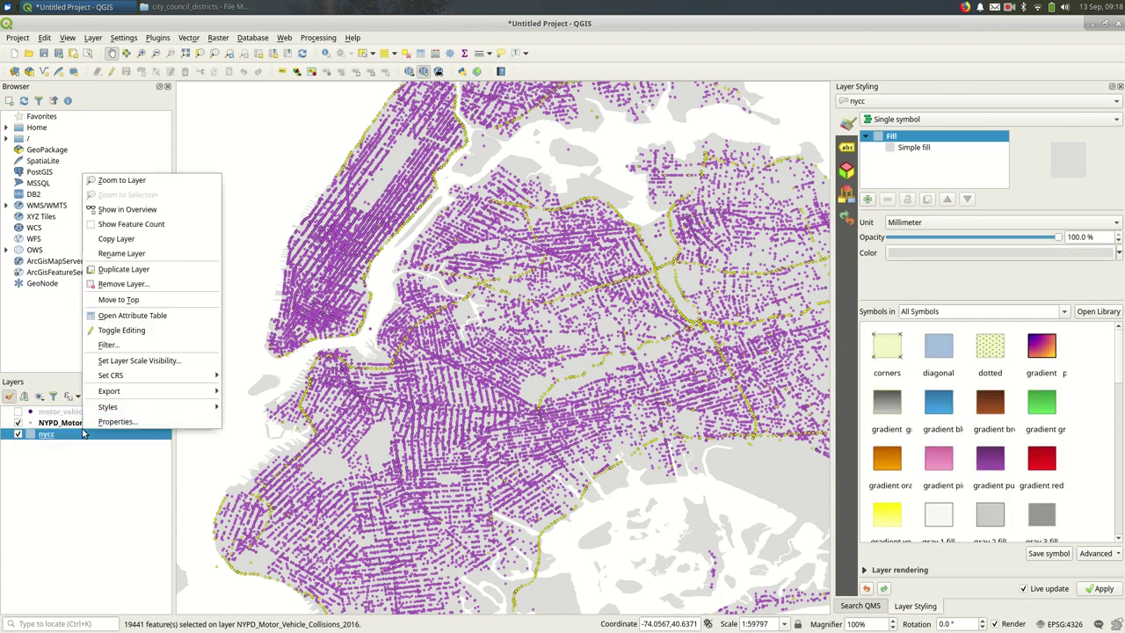
click(61, 424)
right_click(60, 423)
mouse_move(162, 399)
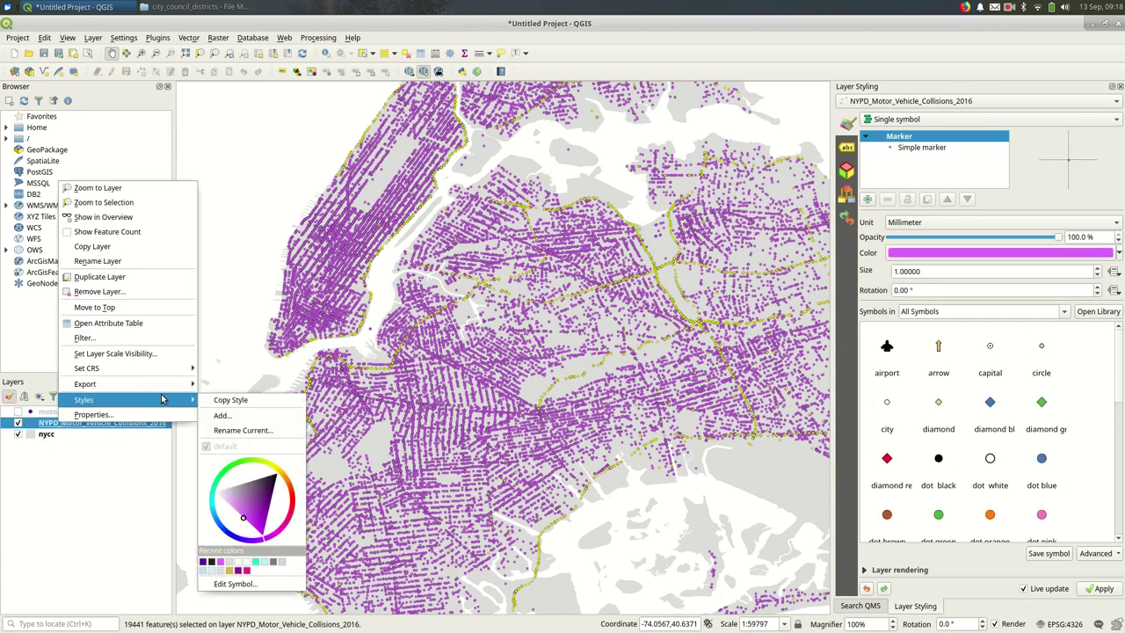
click(108, 323)
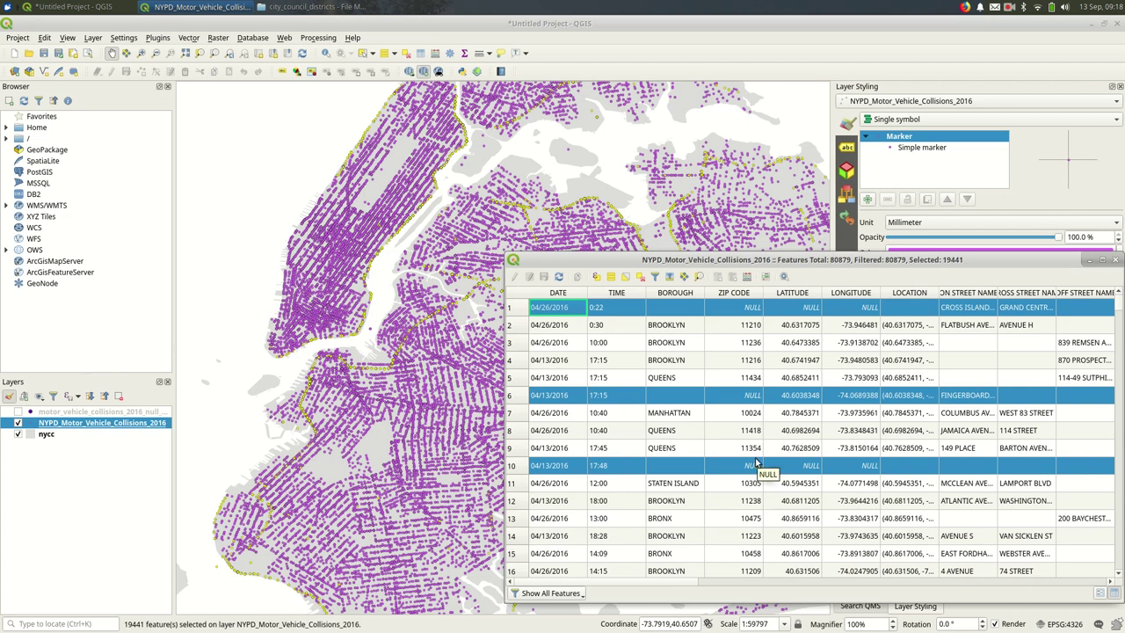
click(626, 278)
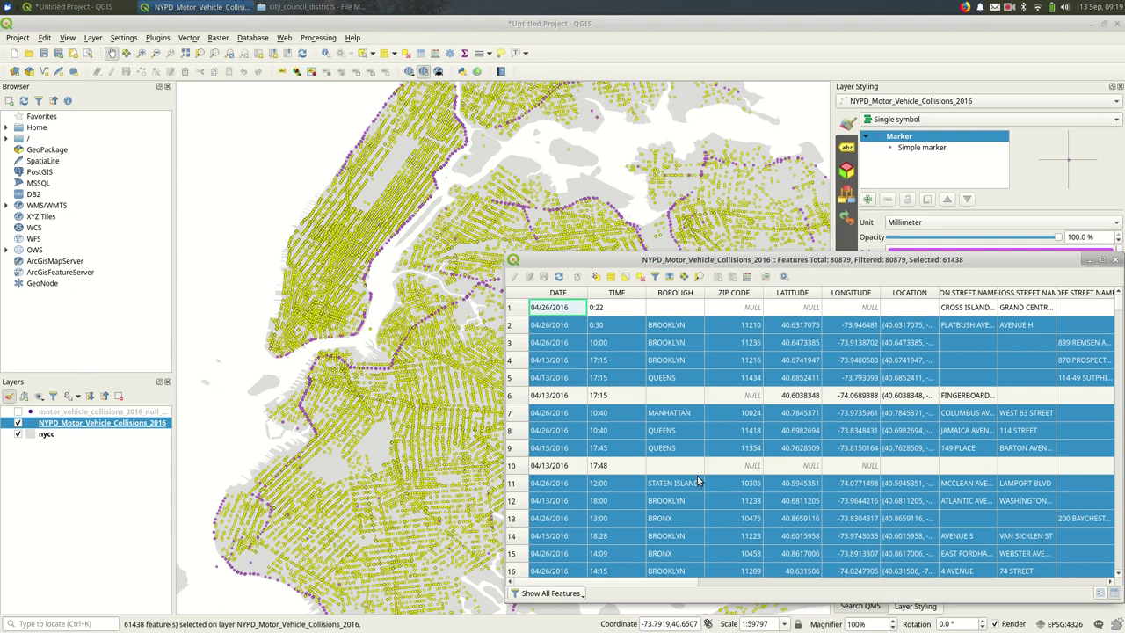
Deselect all collisions, widen the NUMBER OF PERSONS INJURED column, and start Select by Expression
click(640, 276)
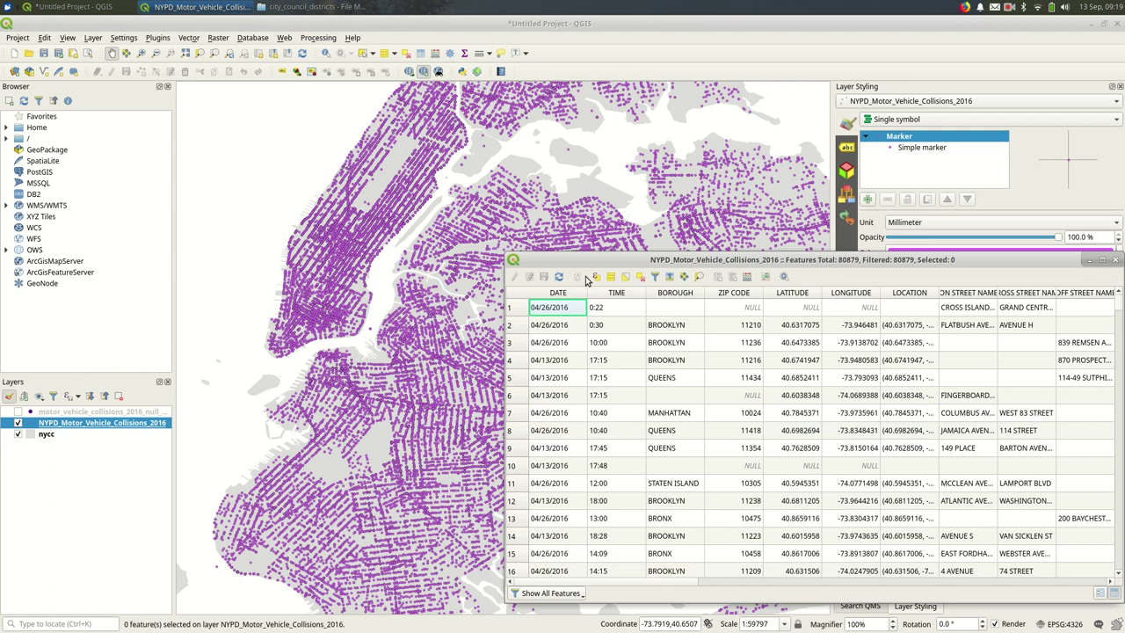
drag(685, 586, 803, 616)
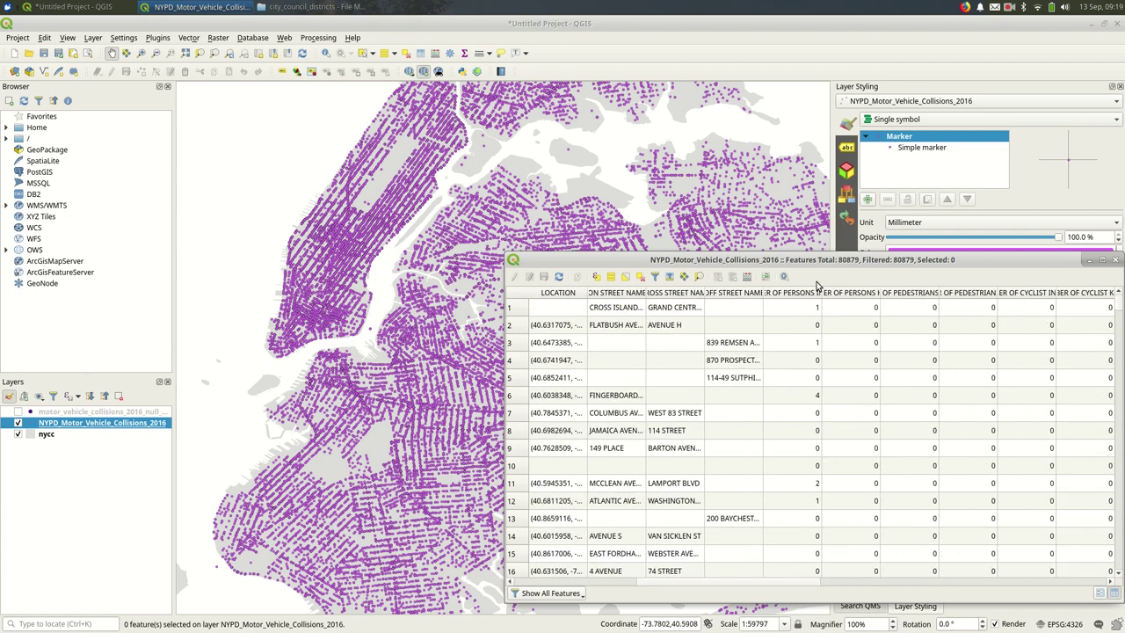
drag(822, 292, 907, 313)
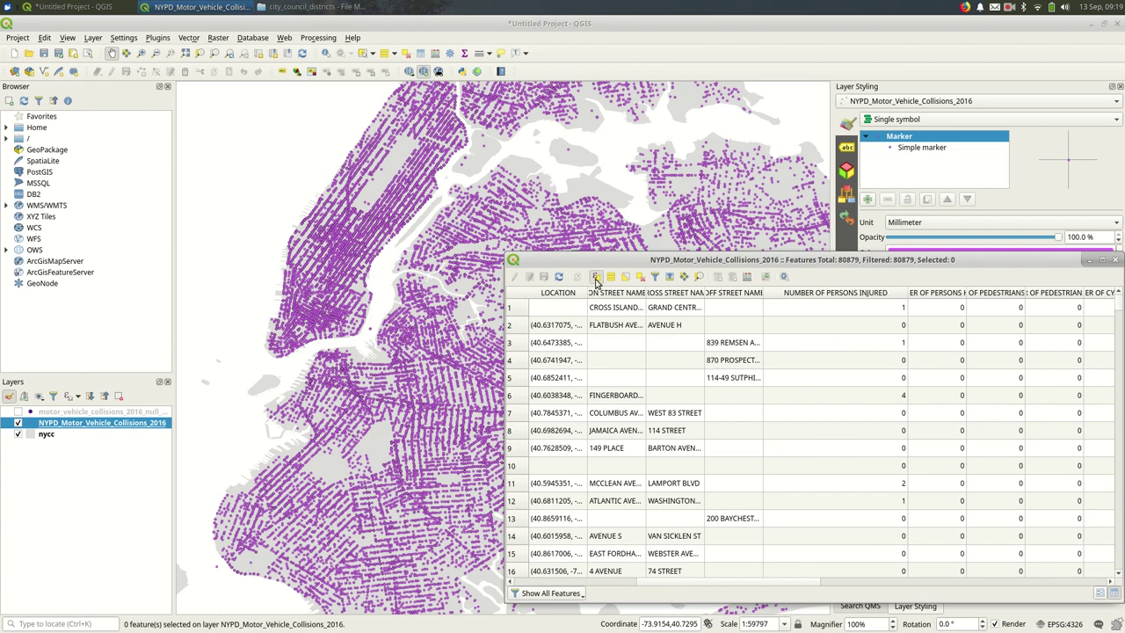
click(594, 276)
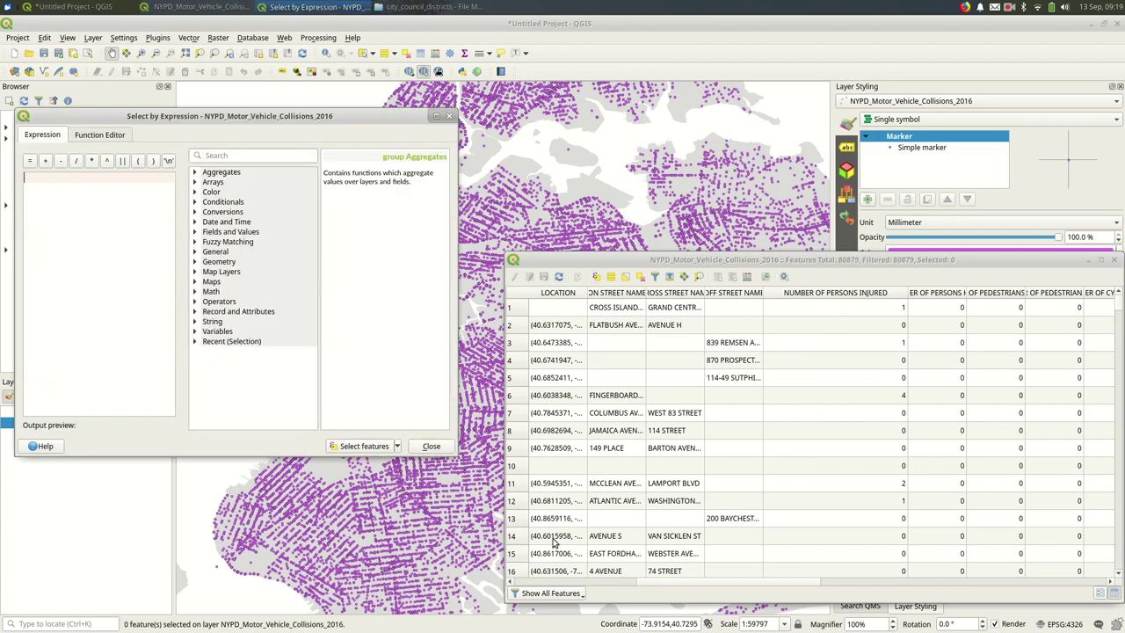
Select the 14,281 collisions matching "NUMBER OF PERSONS INJURED" > 0
click(196, 233)
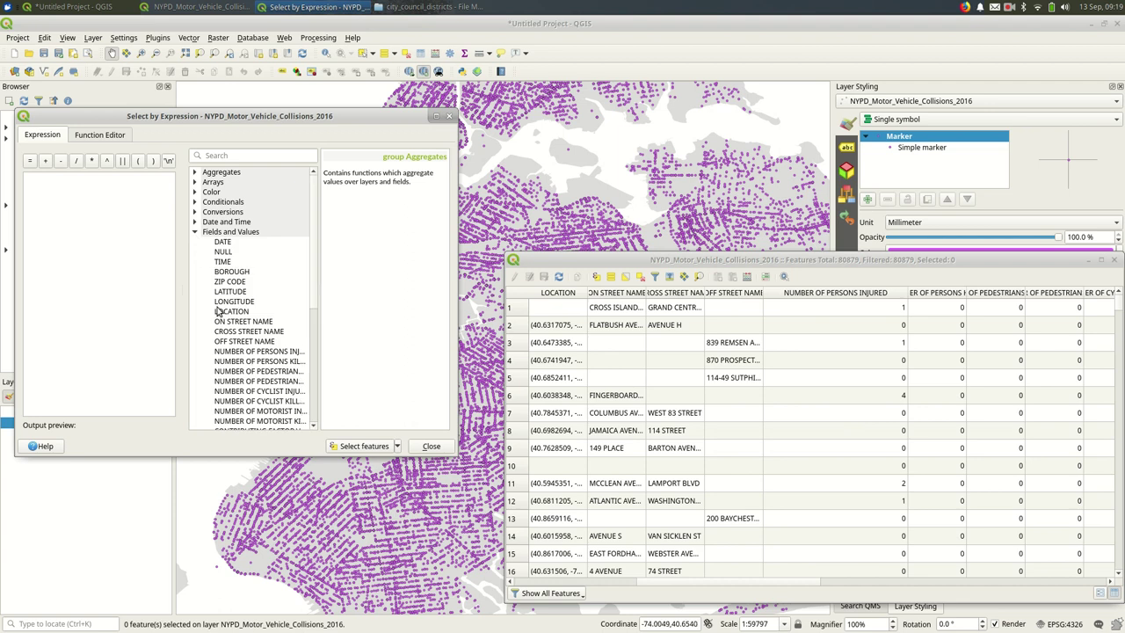
scroll(222, 321, down, 1)
click(248, 327)
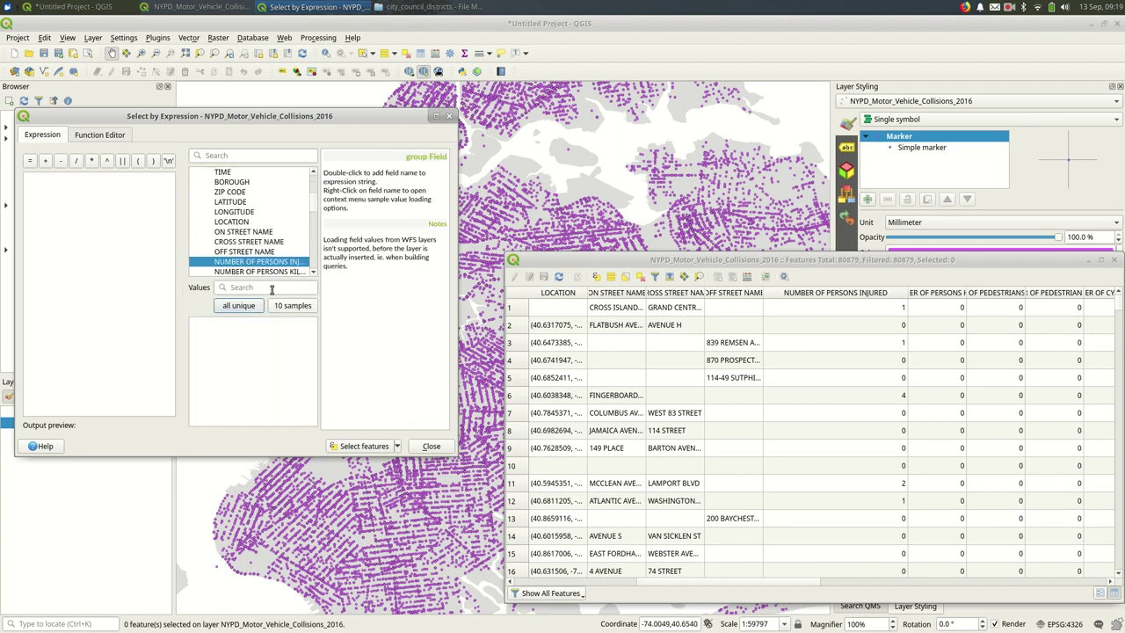
click(267, 255)
double_click(261, 232)
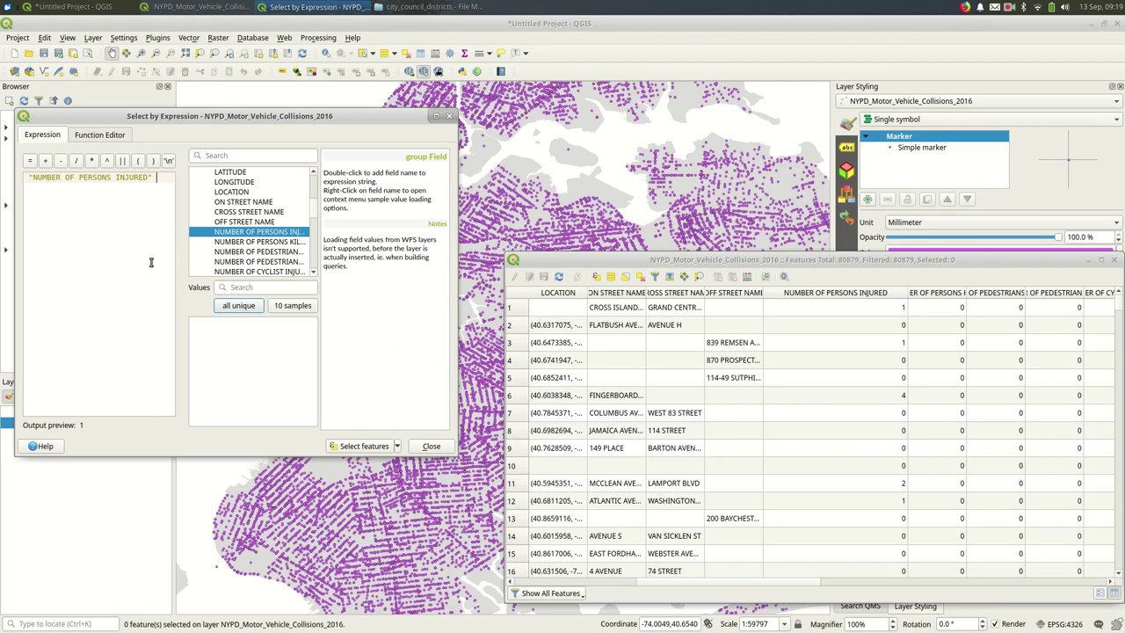
text(>)
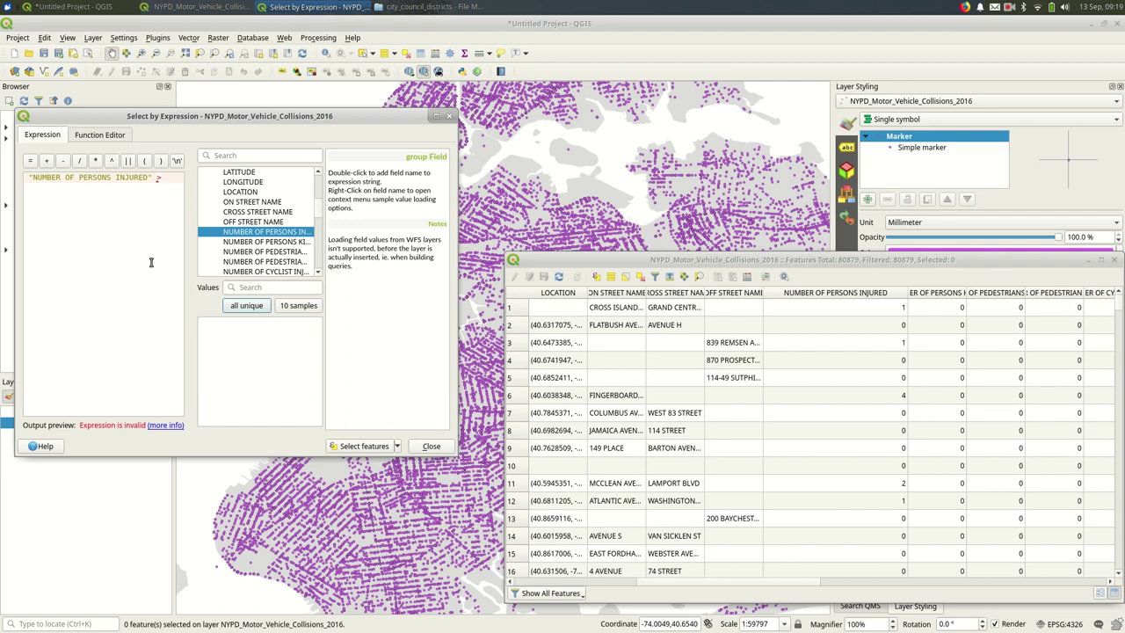
text( 0)
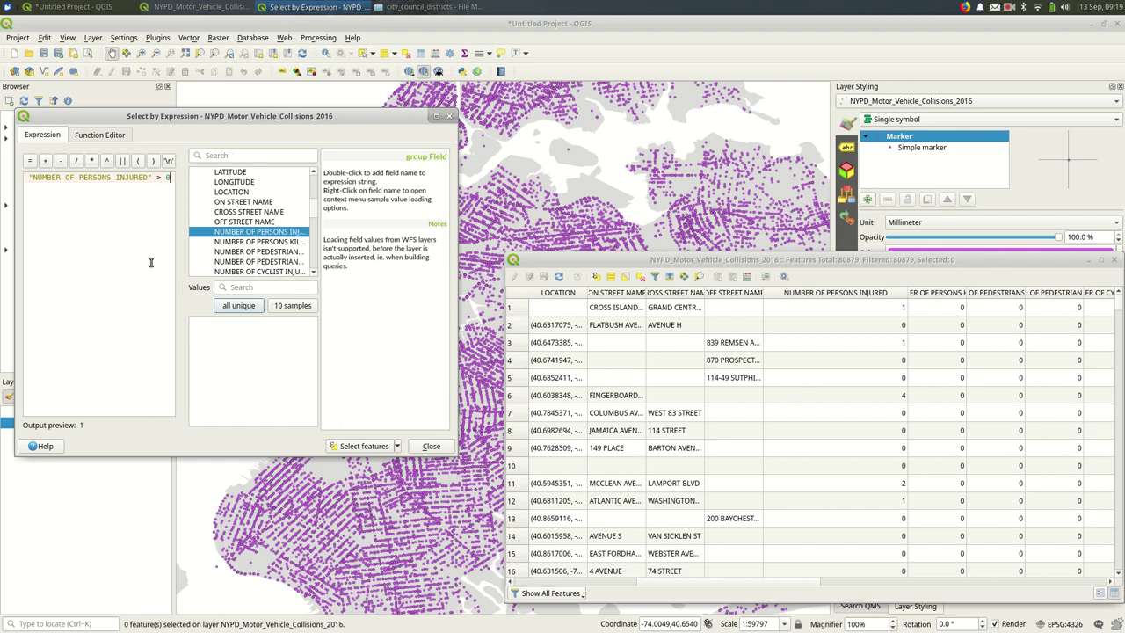
click(369, 445)
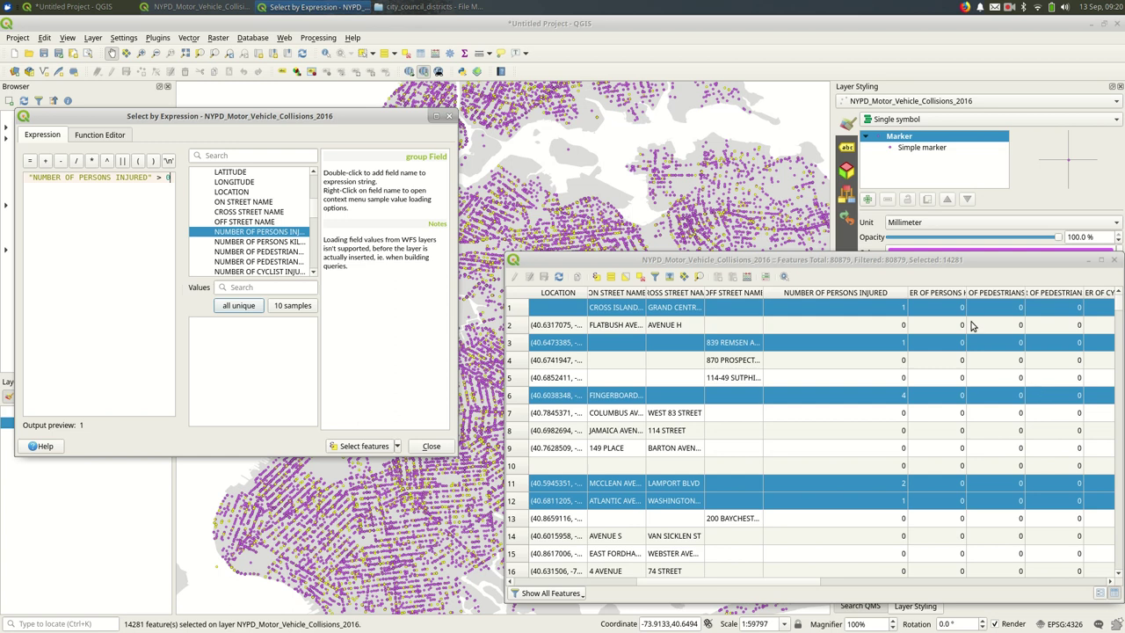
Close the collisions attribute table, keeping the 14,281 injury collisions selected
click(884, 260)
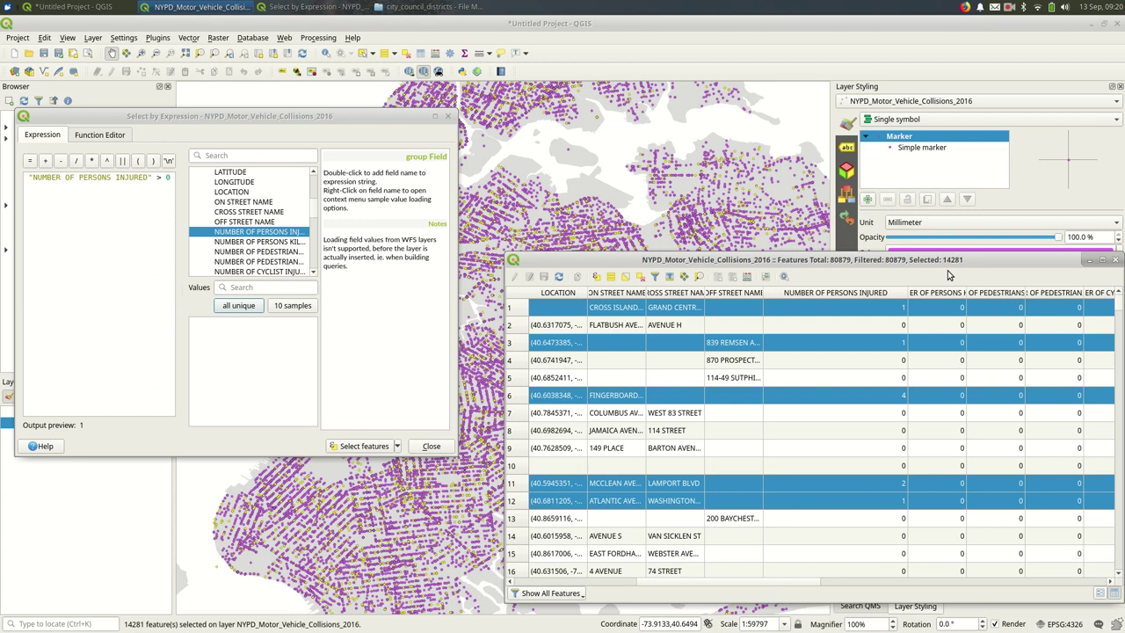
click(1116, 262)
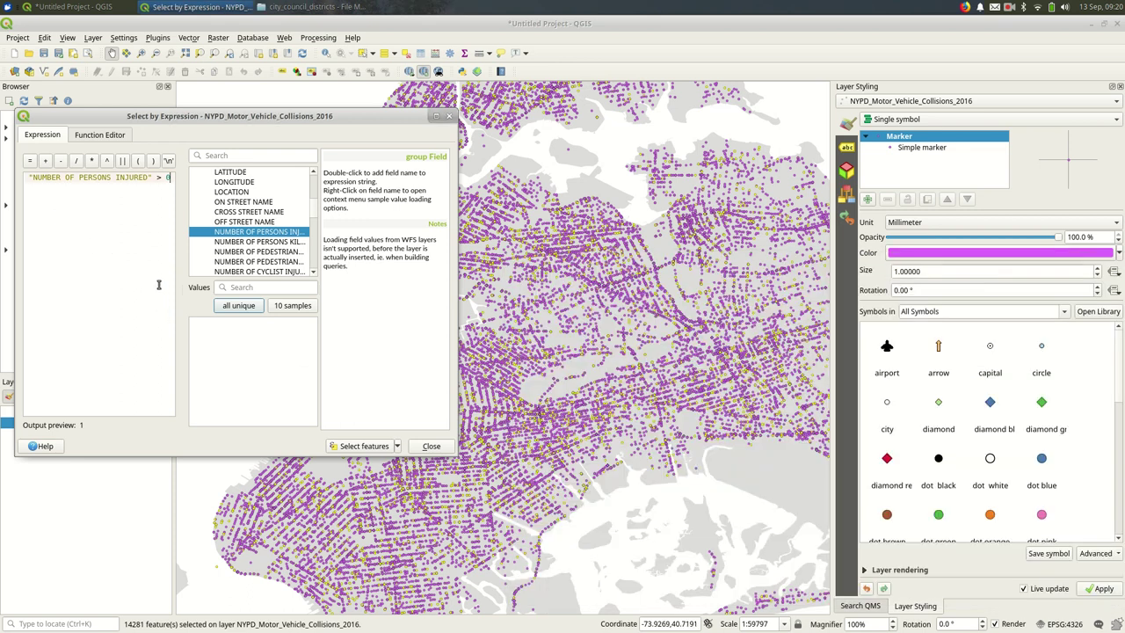
Close the expression dialog, clear all selected features, and pan the map to centre on Brooklyn
click(434, 448)
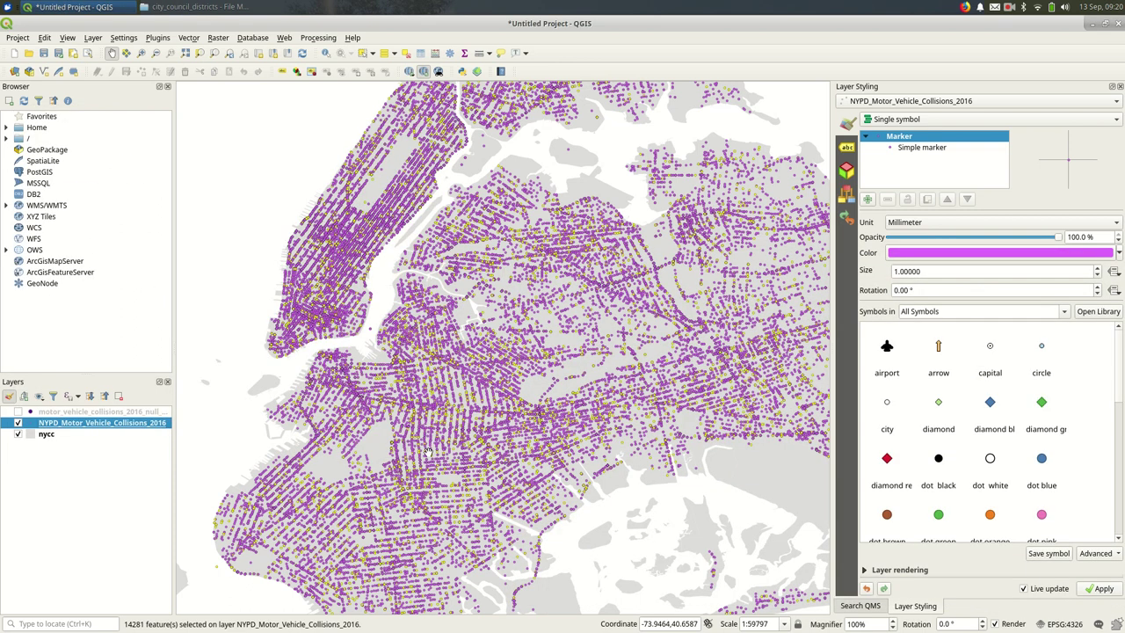
click(405, 52)
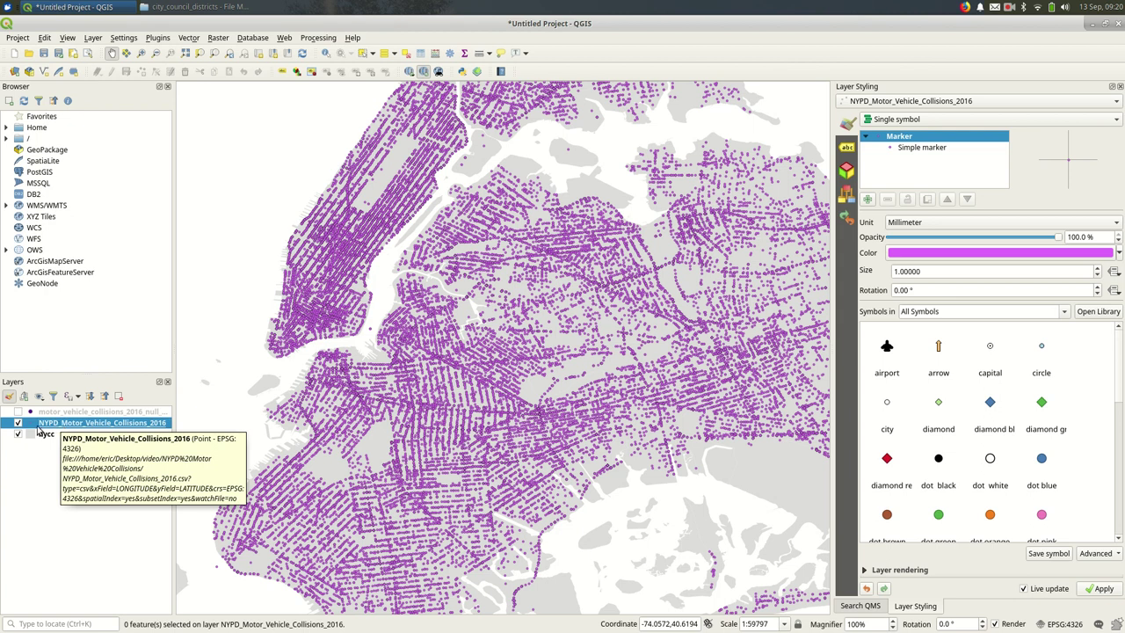
drag(333, 352, 360, 268)
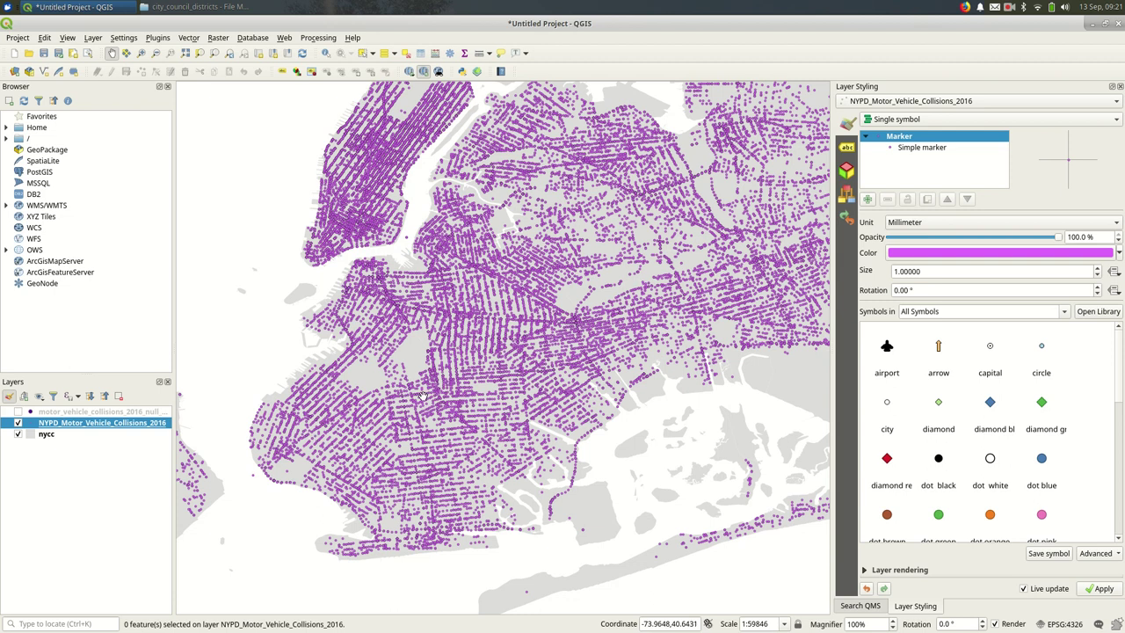
right_click(88, 425)
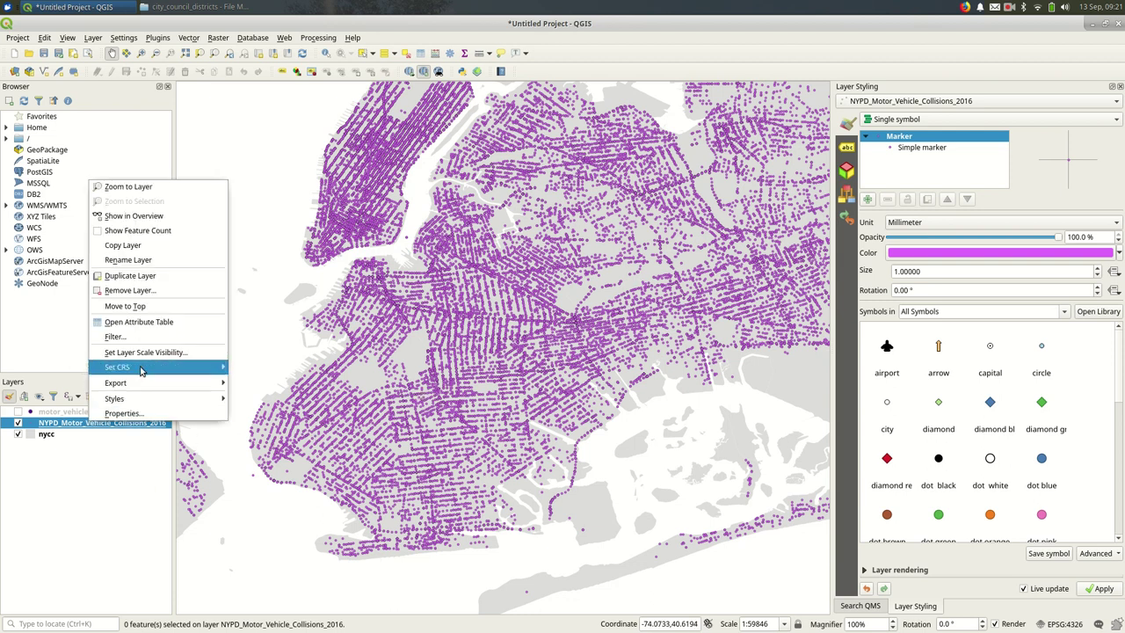
Filter the collisions layer with "BOROUGH" = 'BROOKLYN' so only Brooklyn points display
click(114, 336)
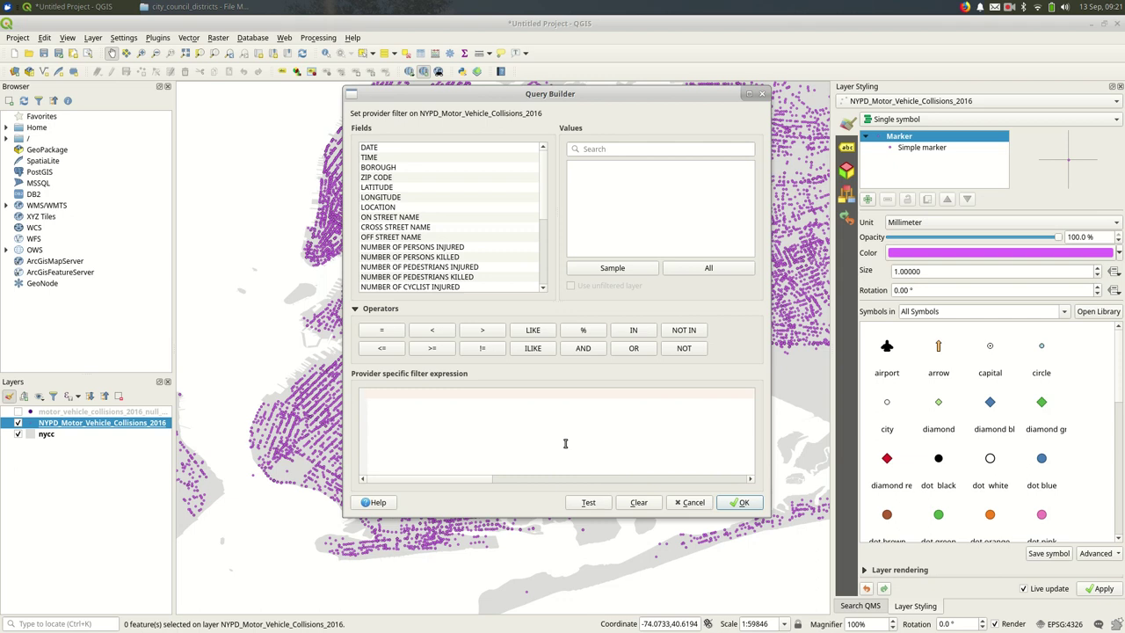
click(384, 169)
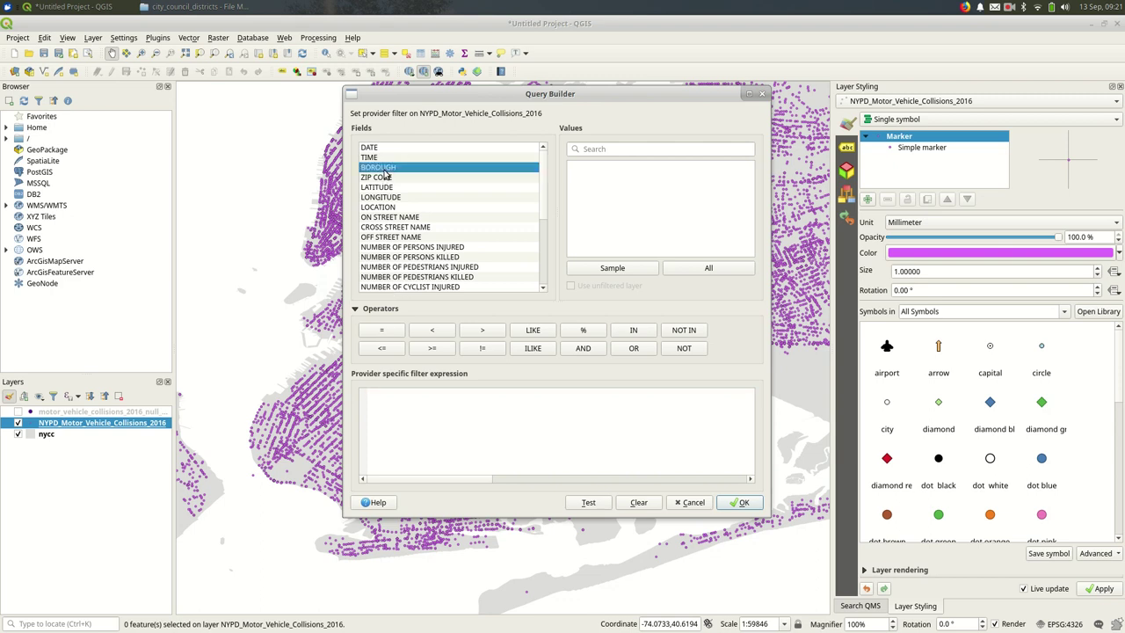
double_click(429, 169)
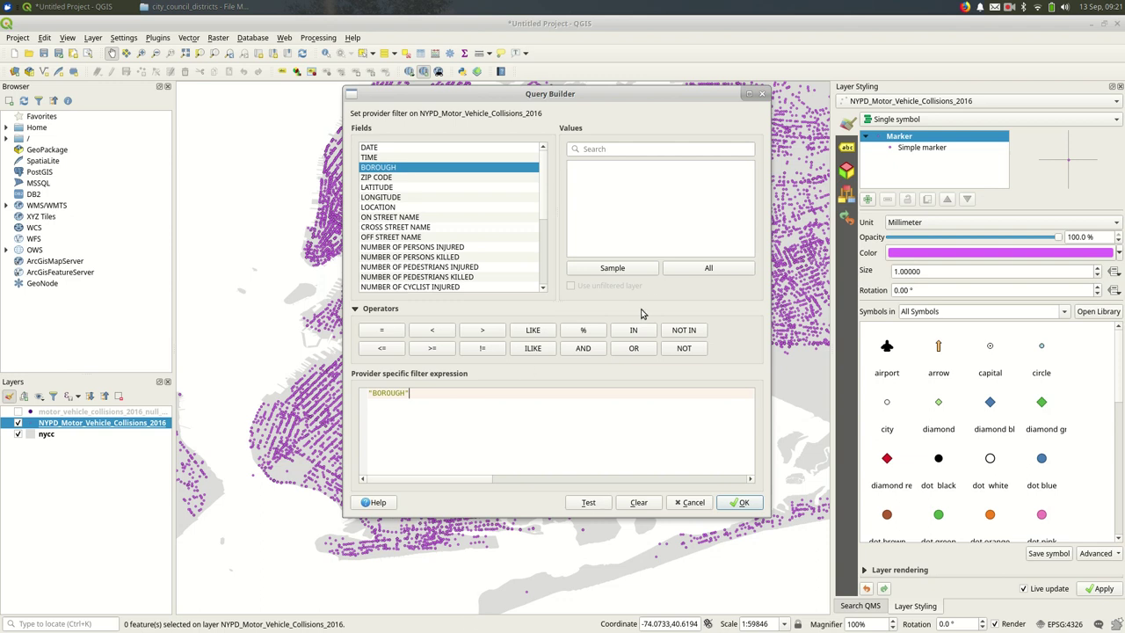
click(677, 273)
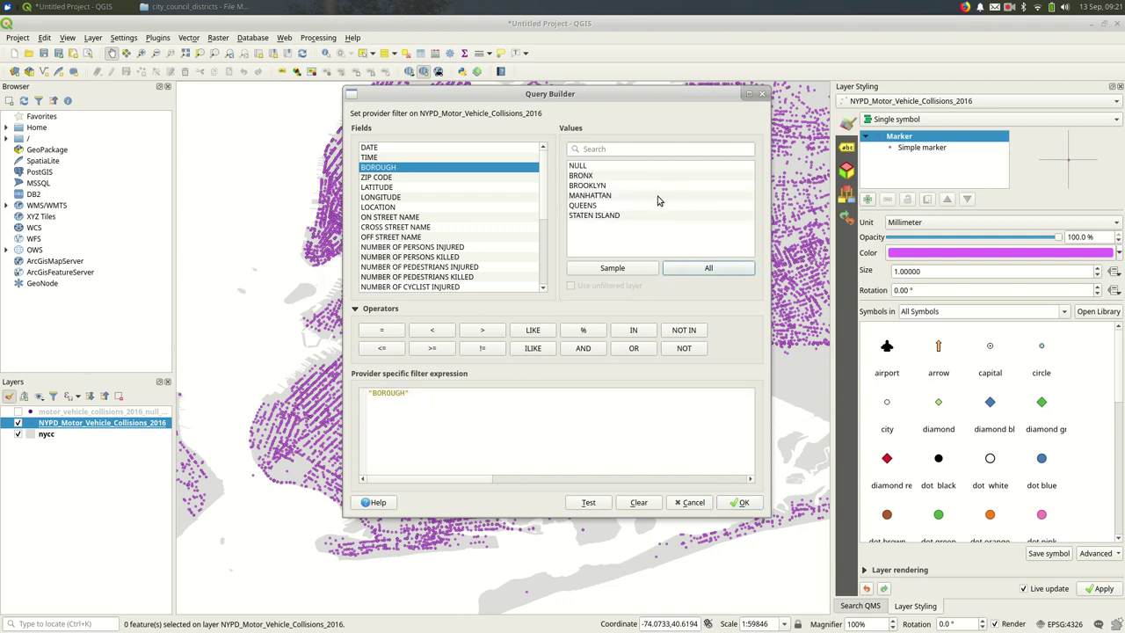
click(396, 337)
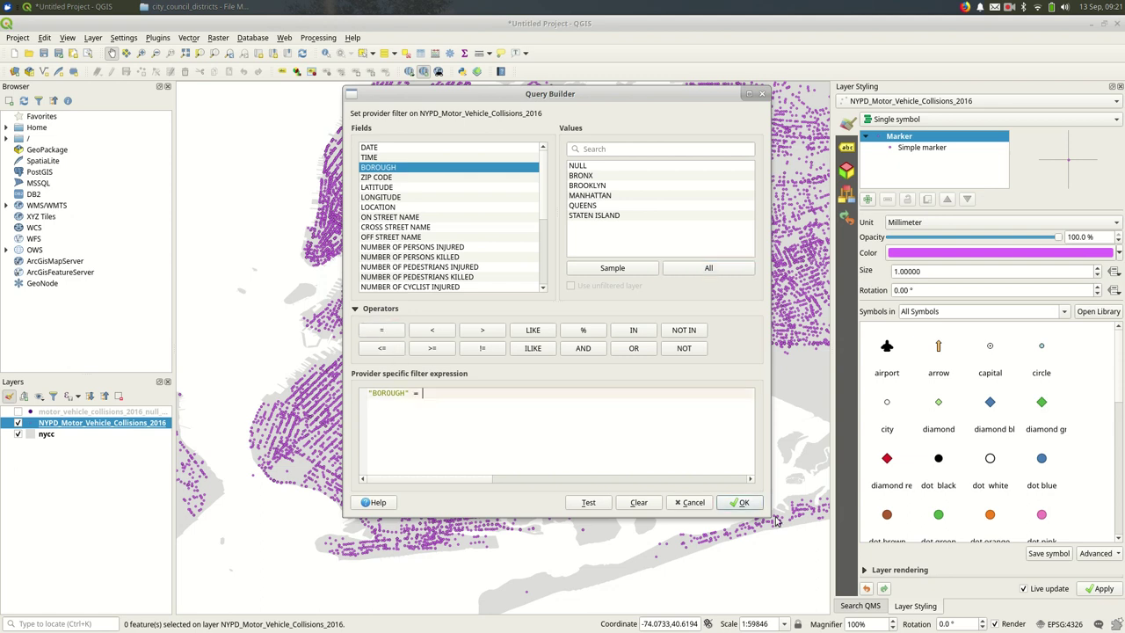
double_click(639, 180)
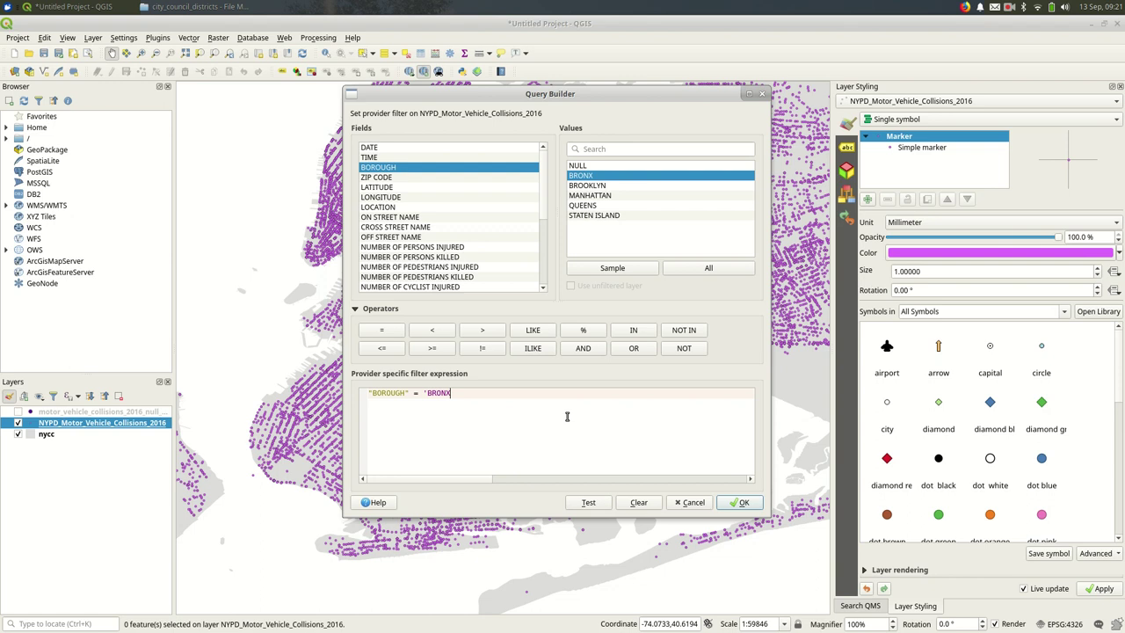
key(BackSpace)
key(BackSpace)
key(BackSpace)
key(BackSpace)
key(BackSpace)
key(BackSpace)
key(BackSpace)
click(654, 186)
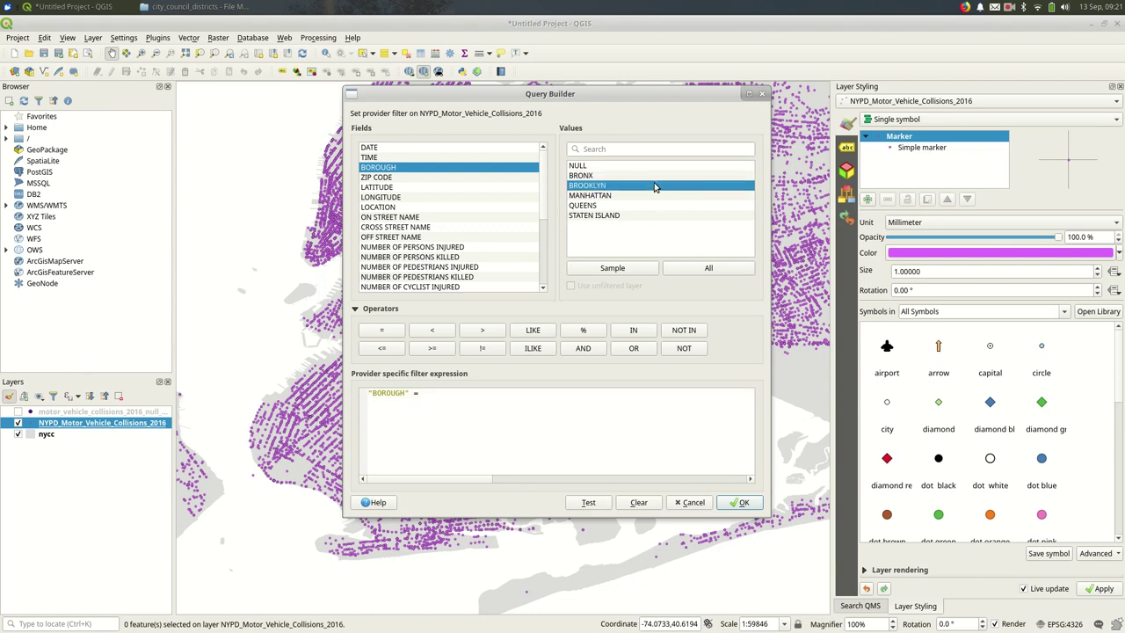
double_click(654, 187)
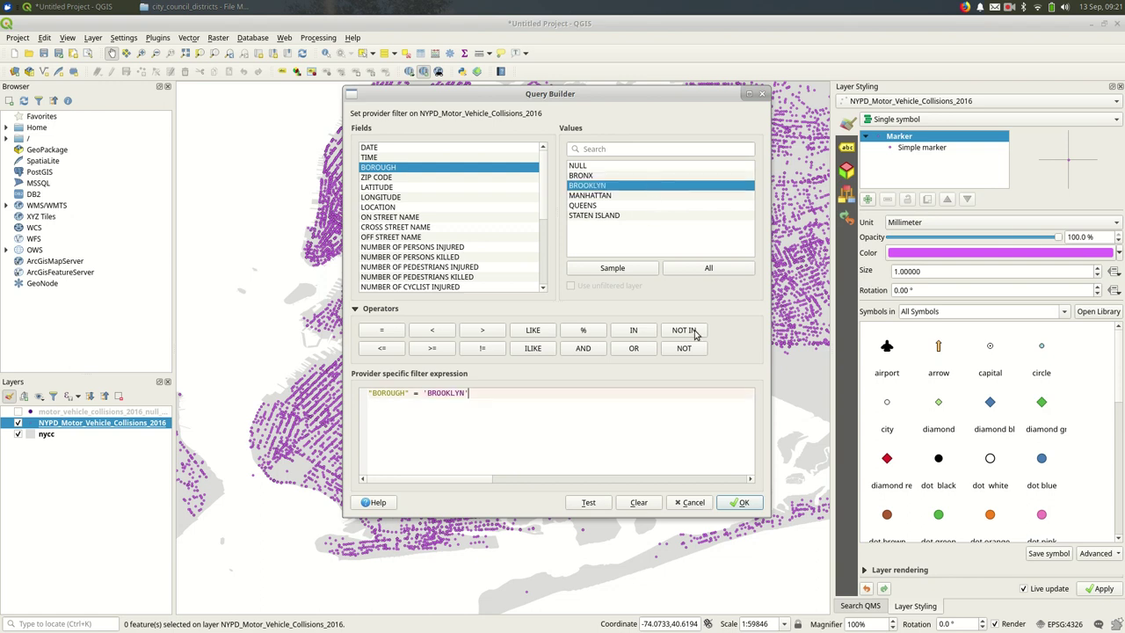
click(743, 503)
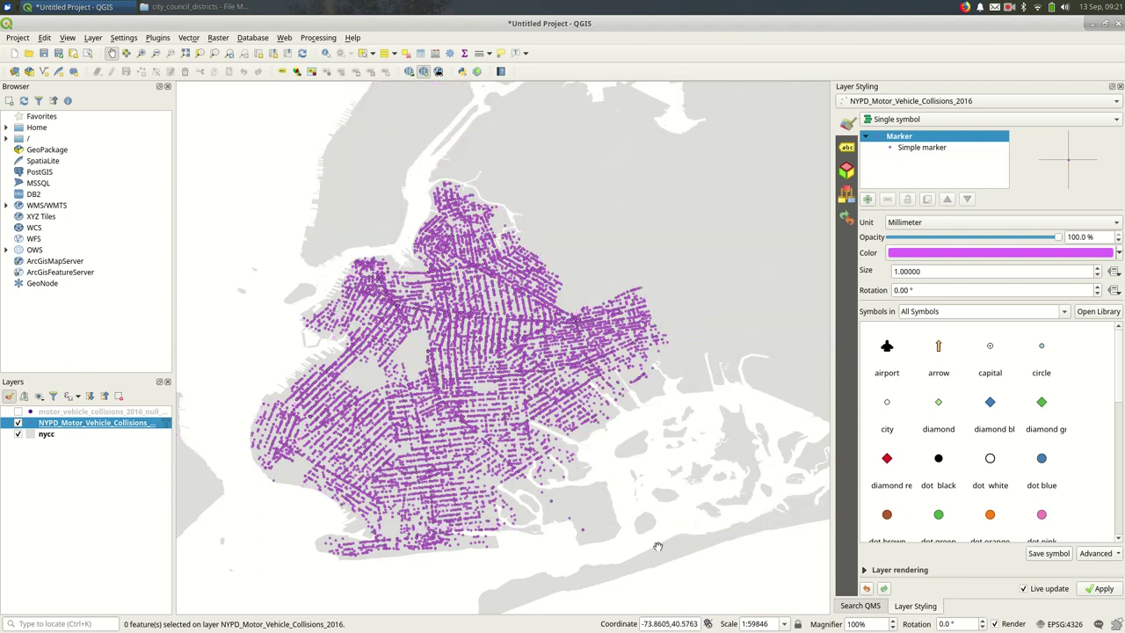
Pan to centre Brooklyn's filtered points and bring up the collisions layer's context menu
drag(397, 470, 427, 420)
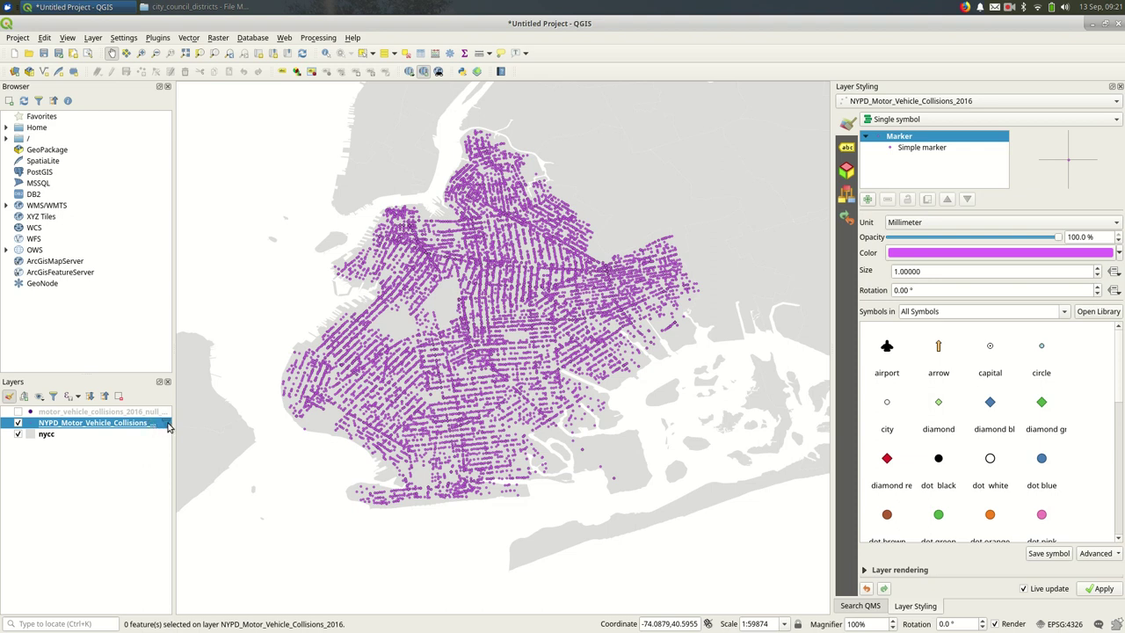
mouse_move(168, 427)
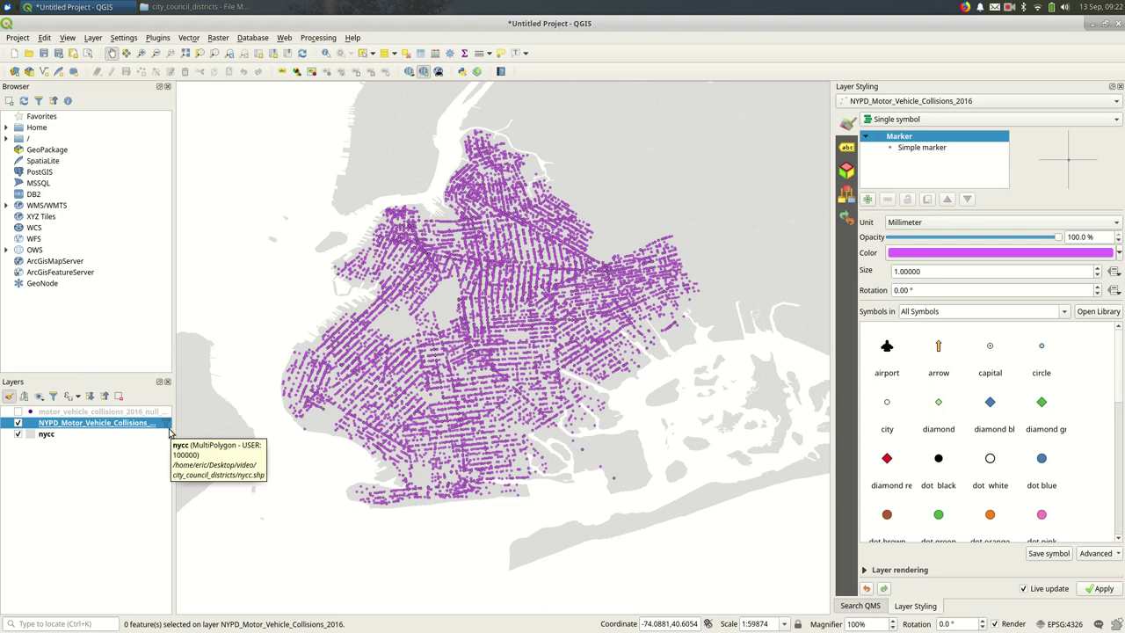
right_click(167, 425)
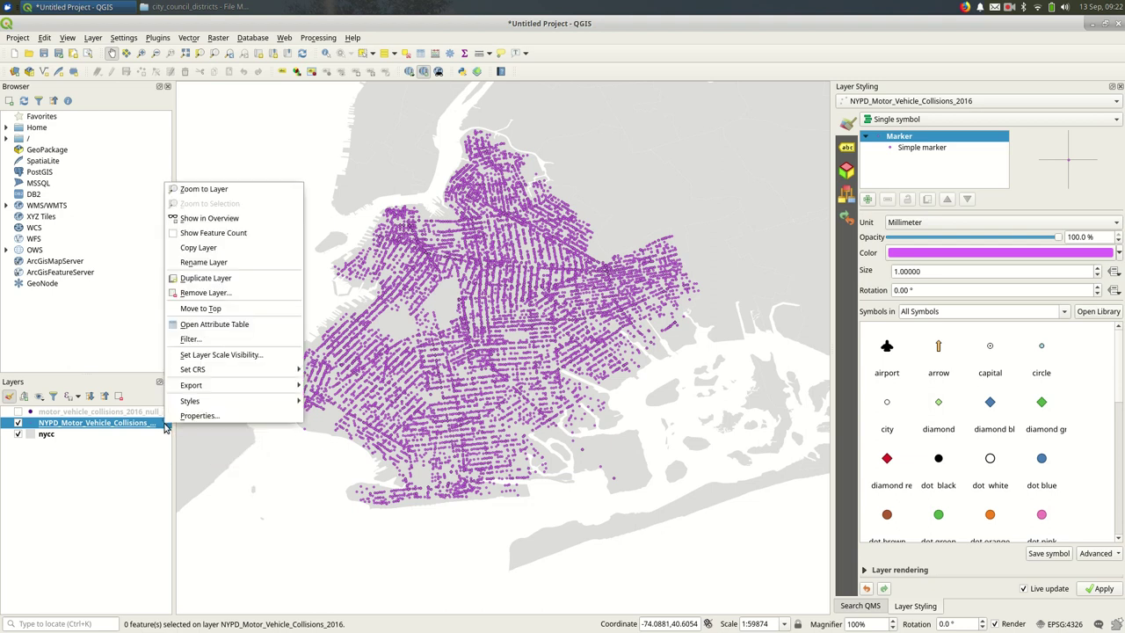
Clear the Brooklyn filter from the collisions layer and pan around to see all boroughs' points
click(205, 345)
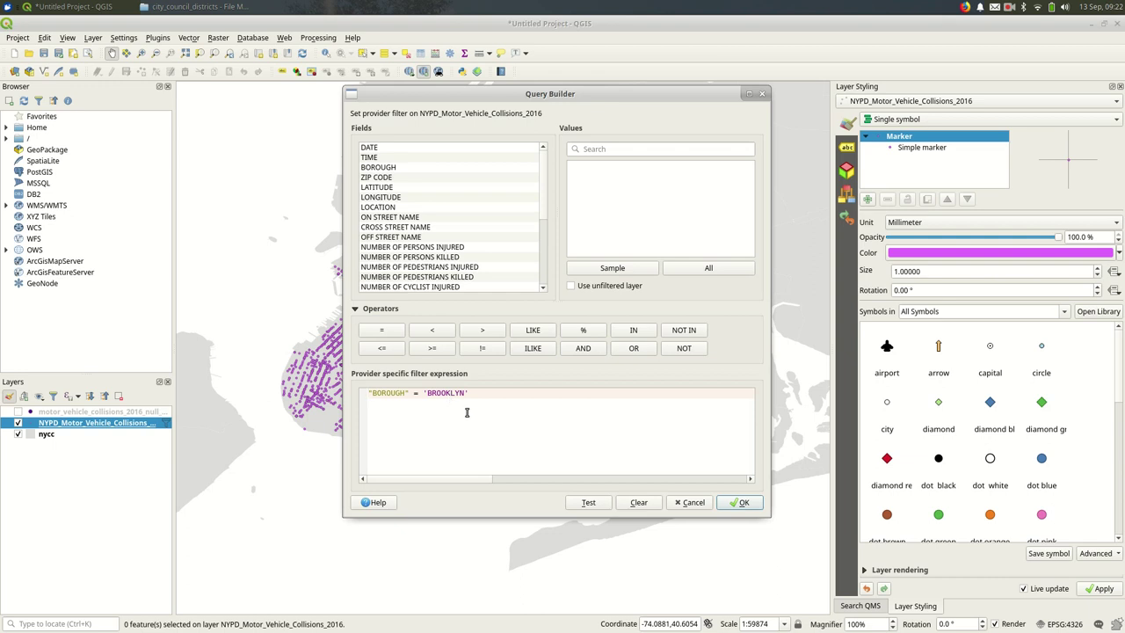
click(638, 502)
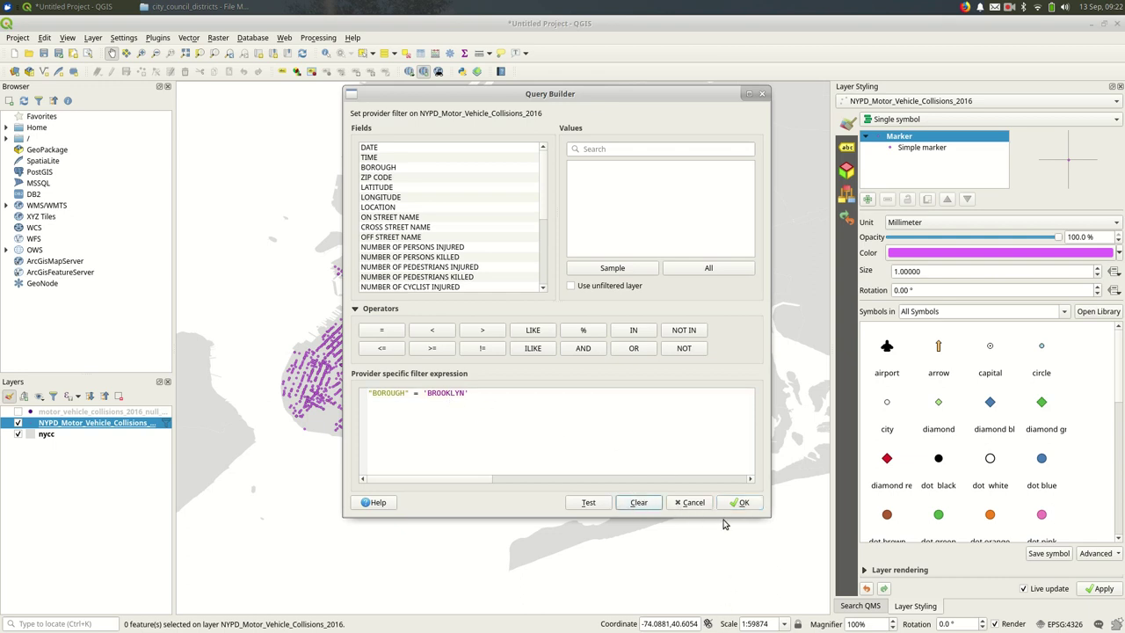
click(639, 502)
click(735, 503)
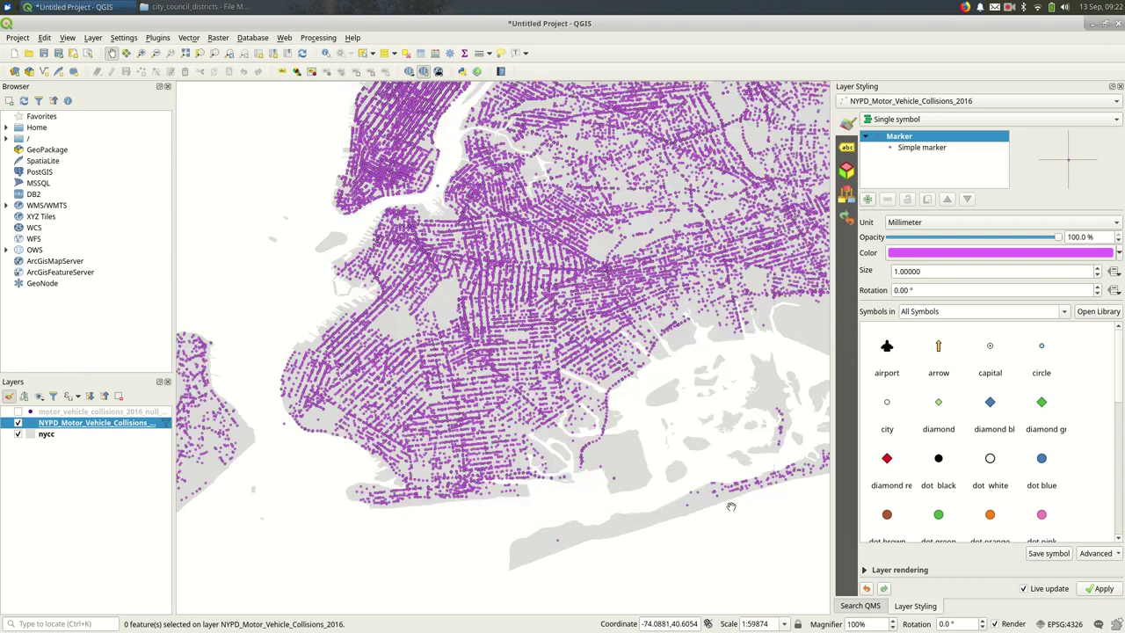
drag(631, 123, 618, 425)
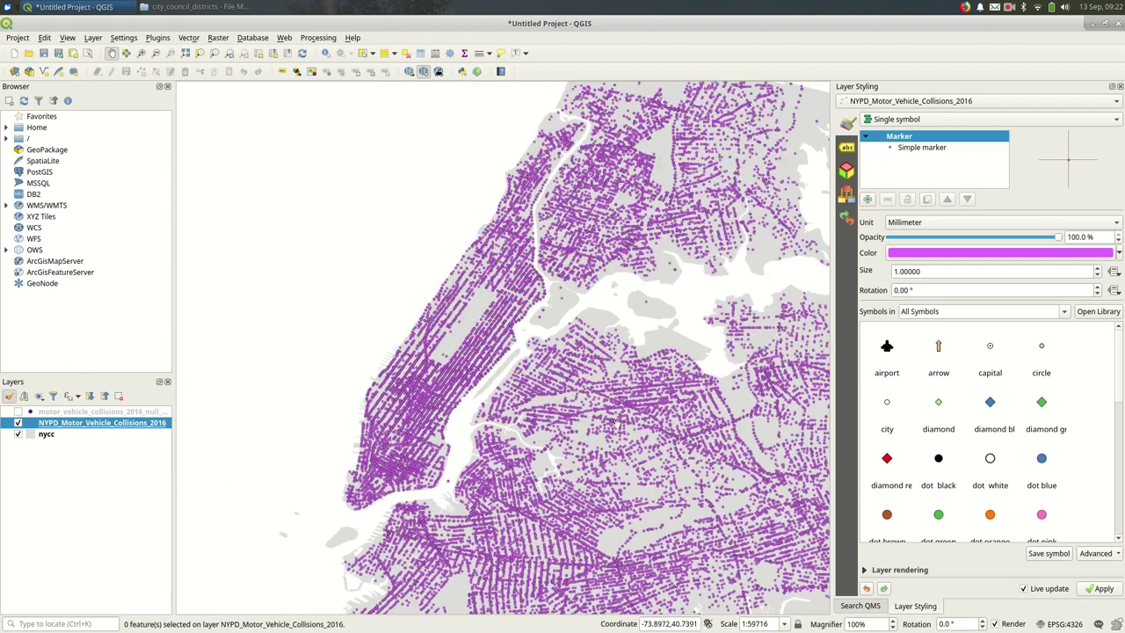
drag(622, 553, 569, 413)
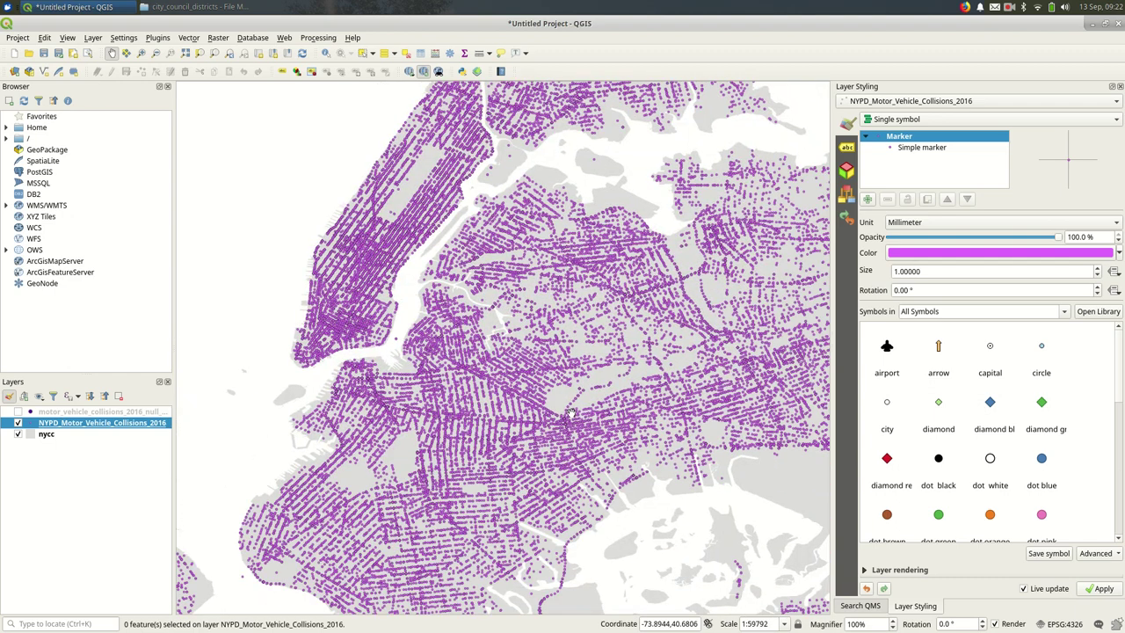